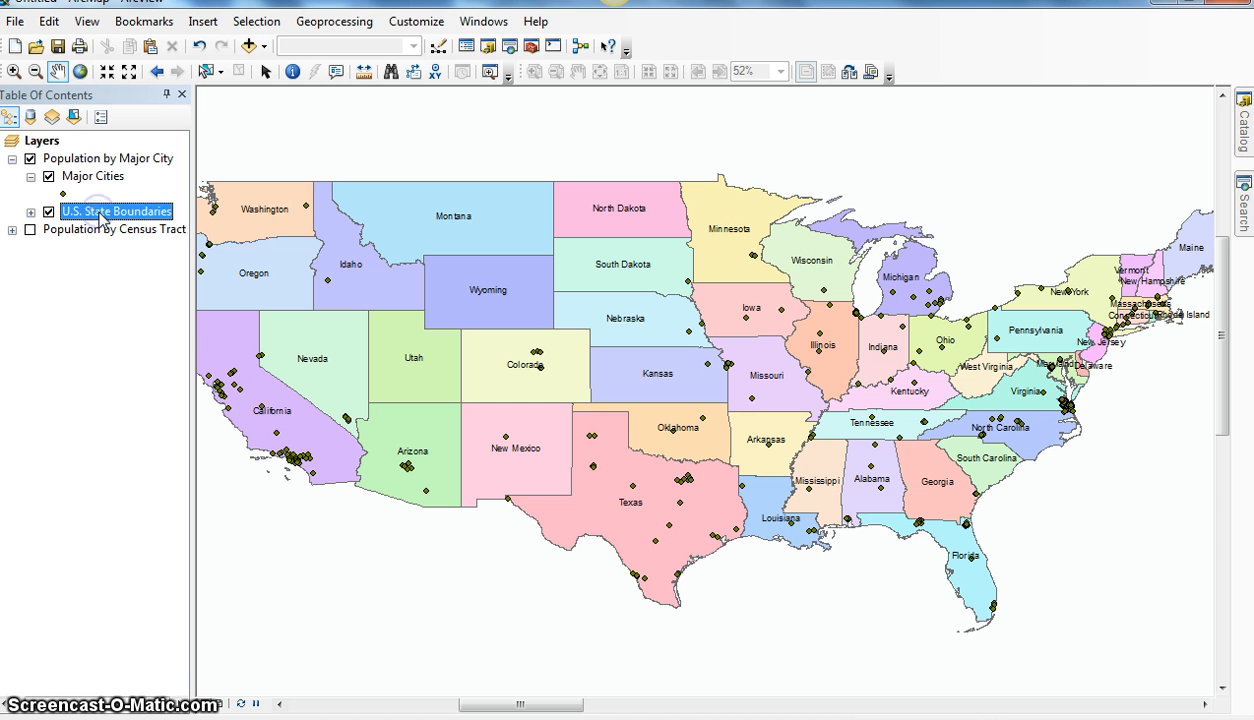
Step: Rename the U.S. State Boundaries layer to "U.S. States"
{"action": "left_click", "coordinate": [152, 214]}
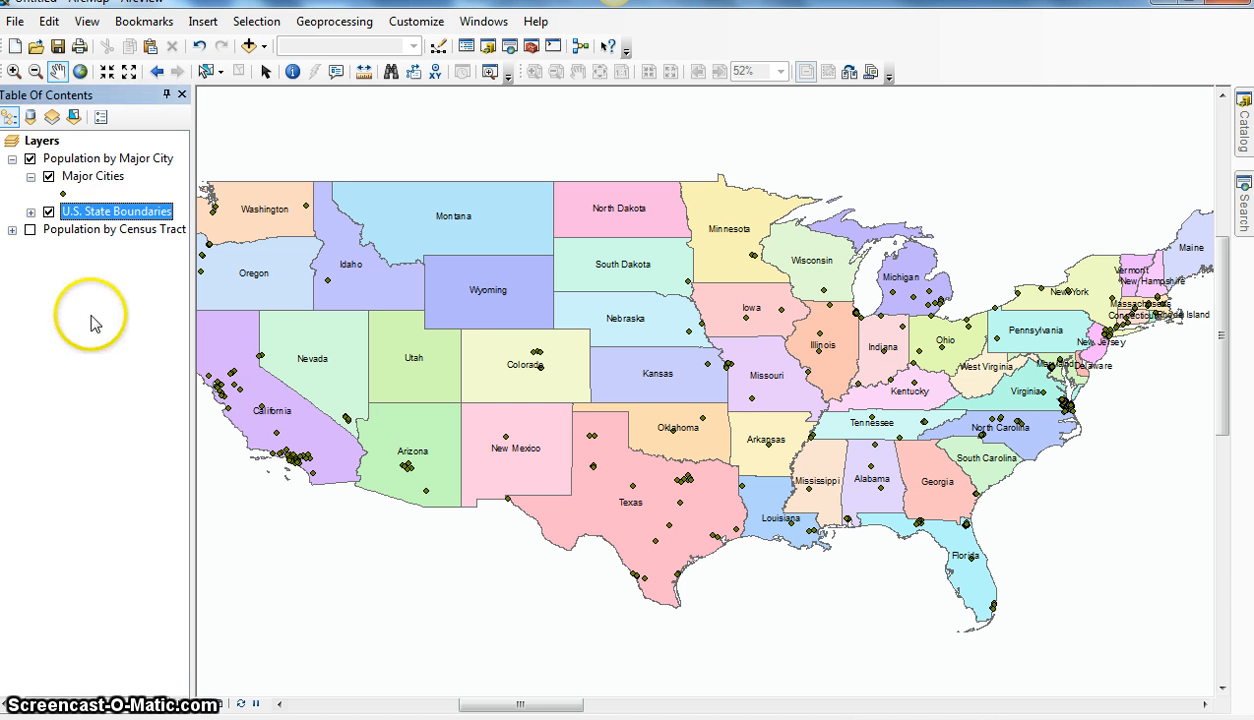
{"action": "left_click", "coordinate": [118, 214]}
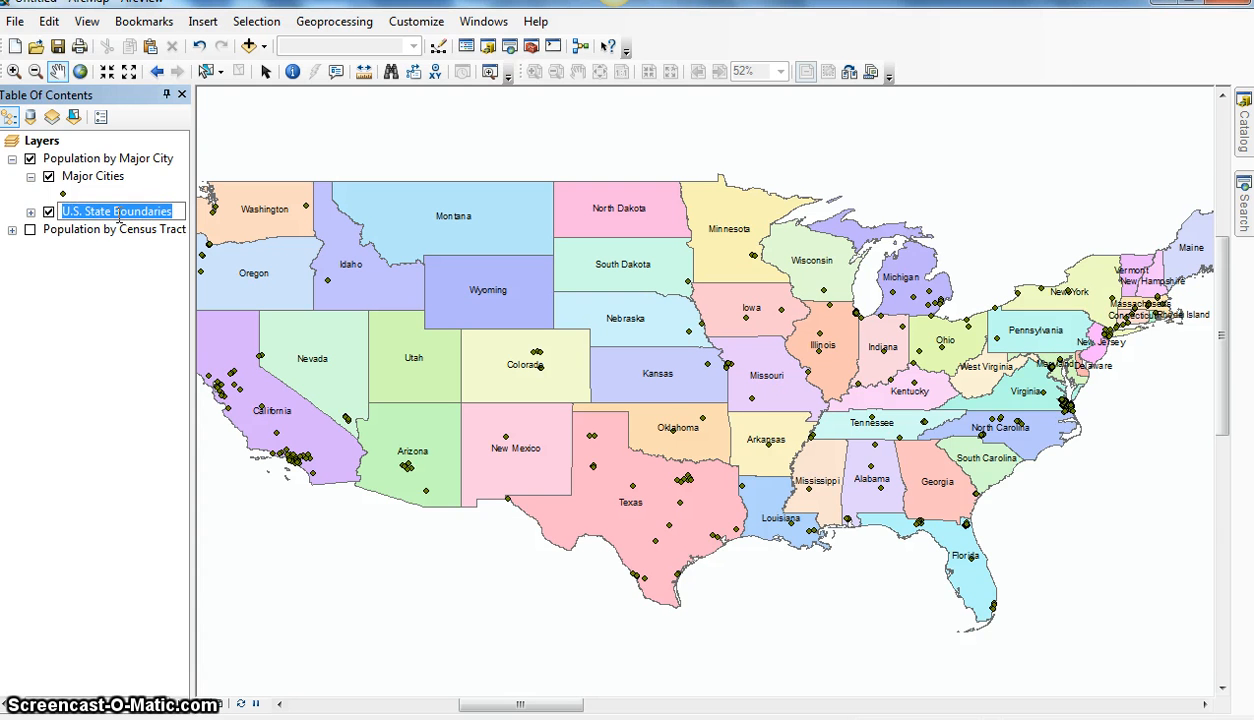
{"action": "type", "text": "U."}
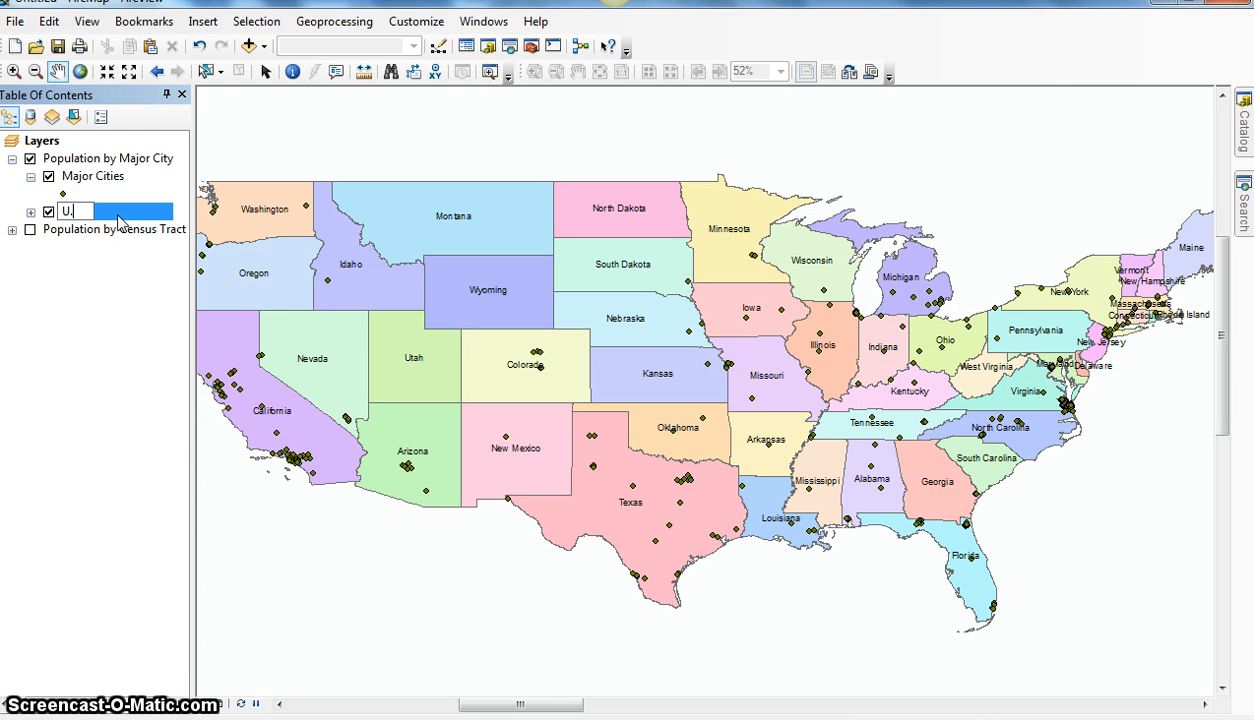
{"action": "type", "text": "S. States"}
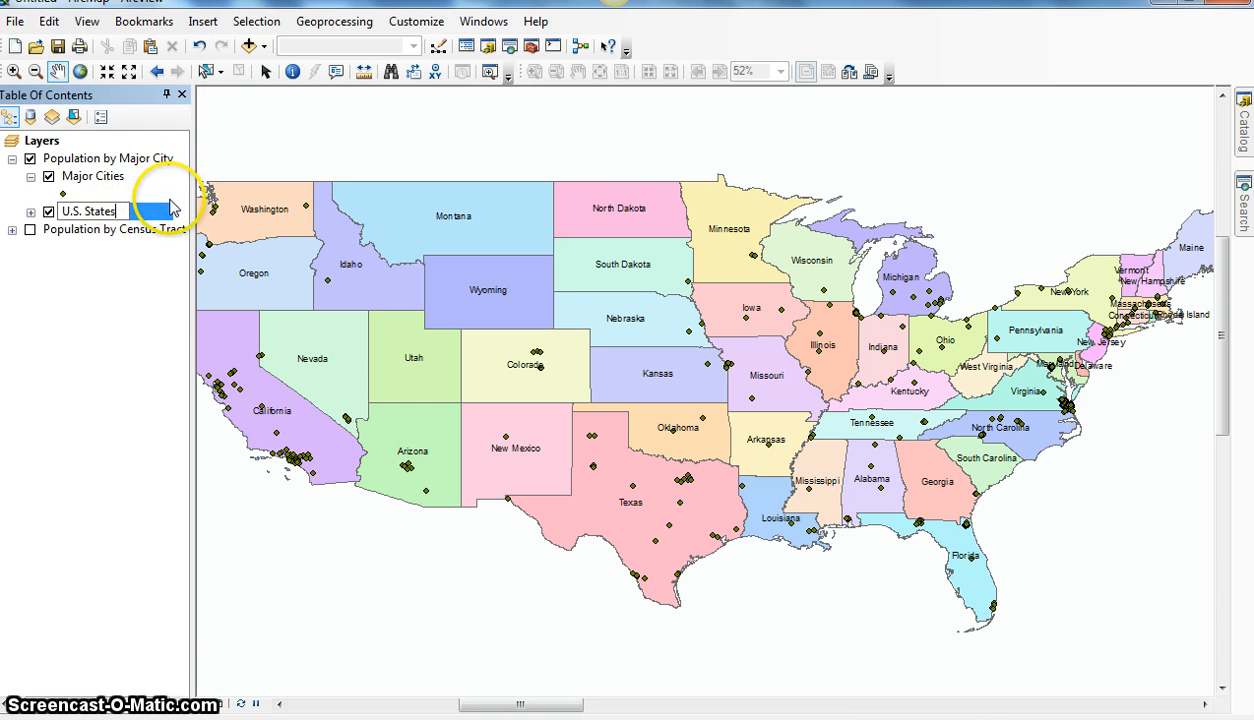
{"action": "left_click", "coordinate": [93, 177]}
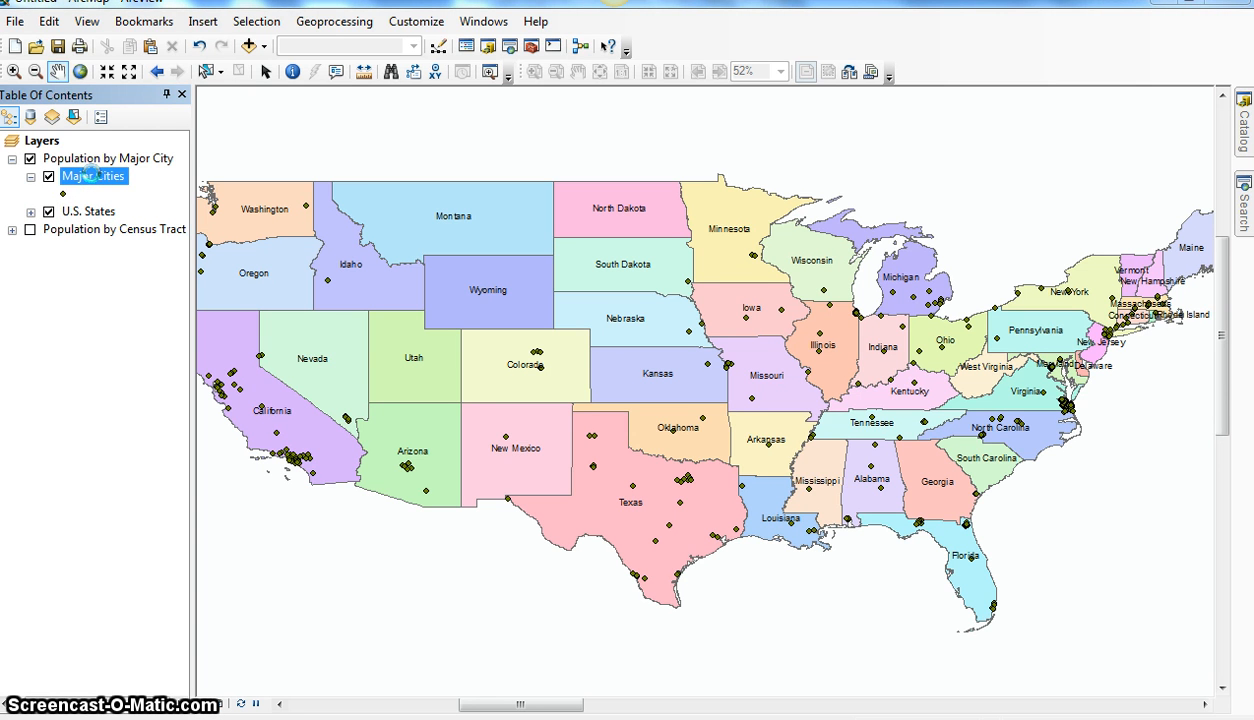
Step: Symbolize the Major Cities layer with graduated symbols based on the POP_1990 field, divided into 4 classes
{"action": "double_click", "coordinate": [90, 174]}
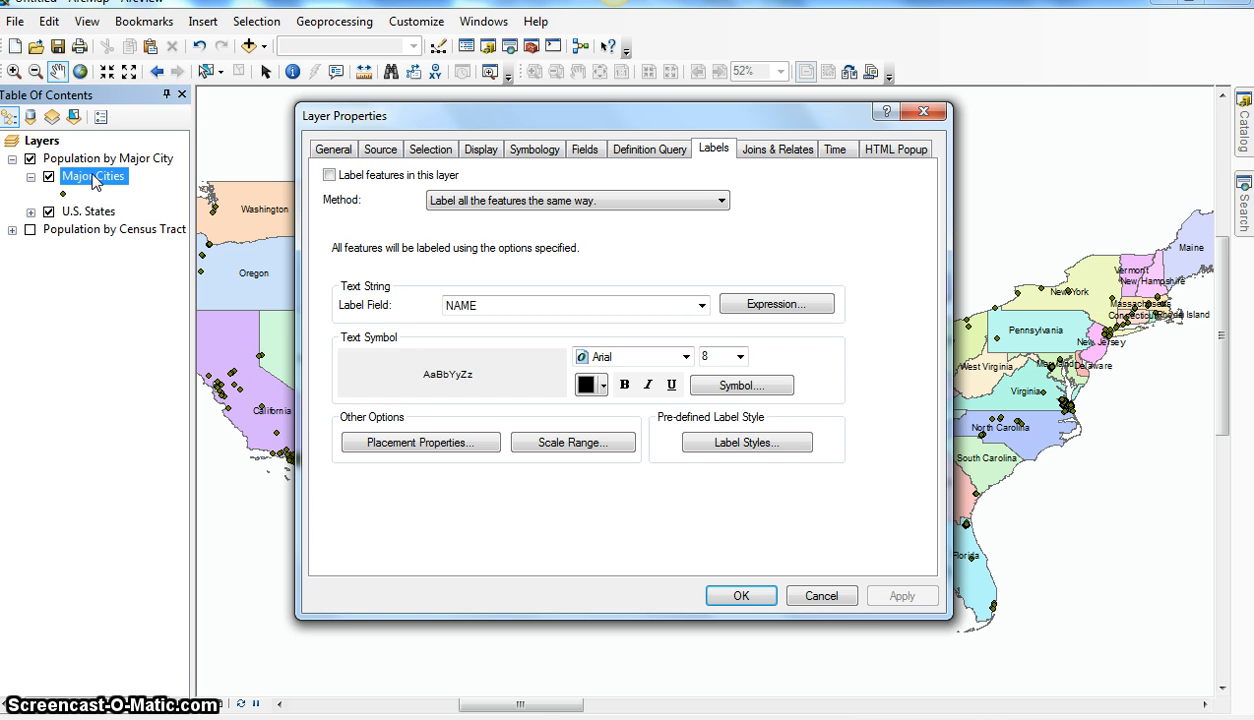
{"action": "left_click", "coordinate": [554, 151]}
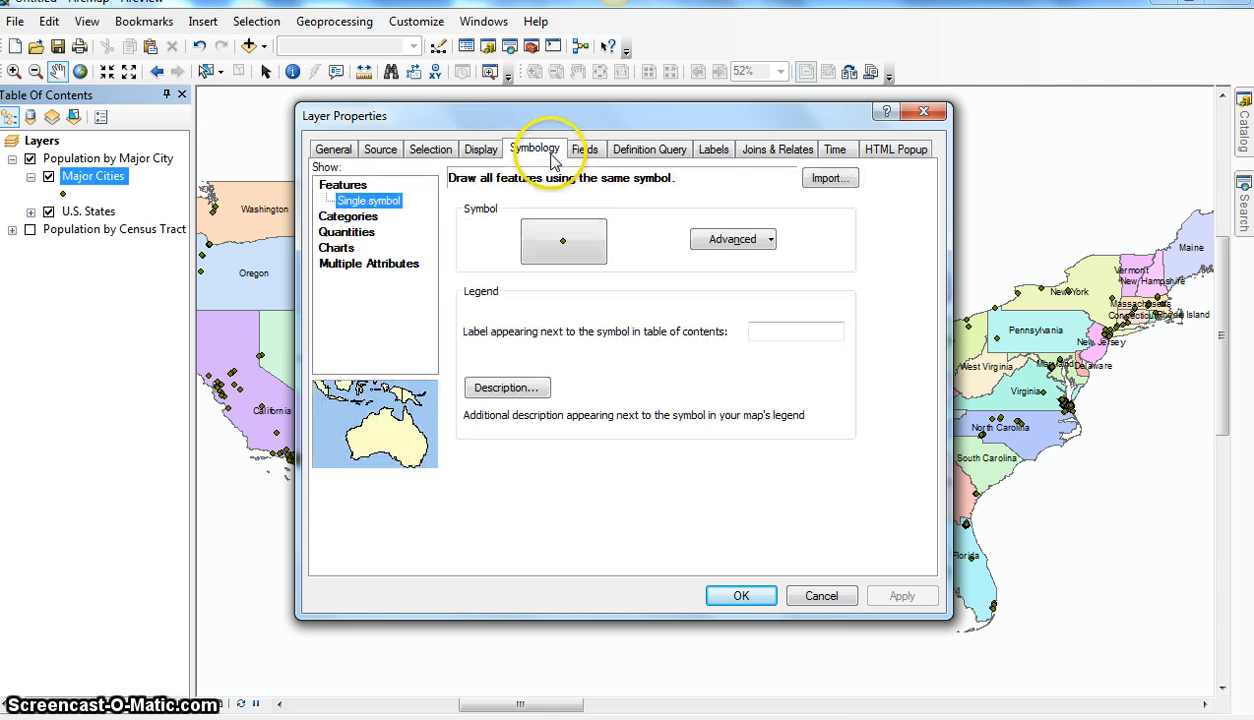
{"action": "left_click", "coordinate": [346, 236]}
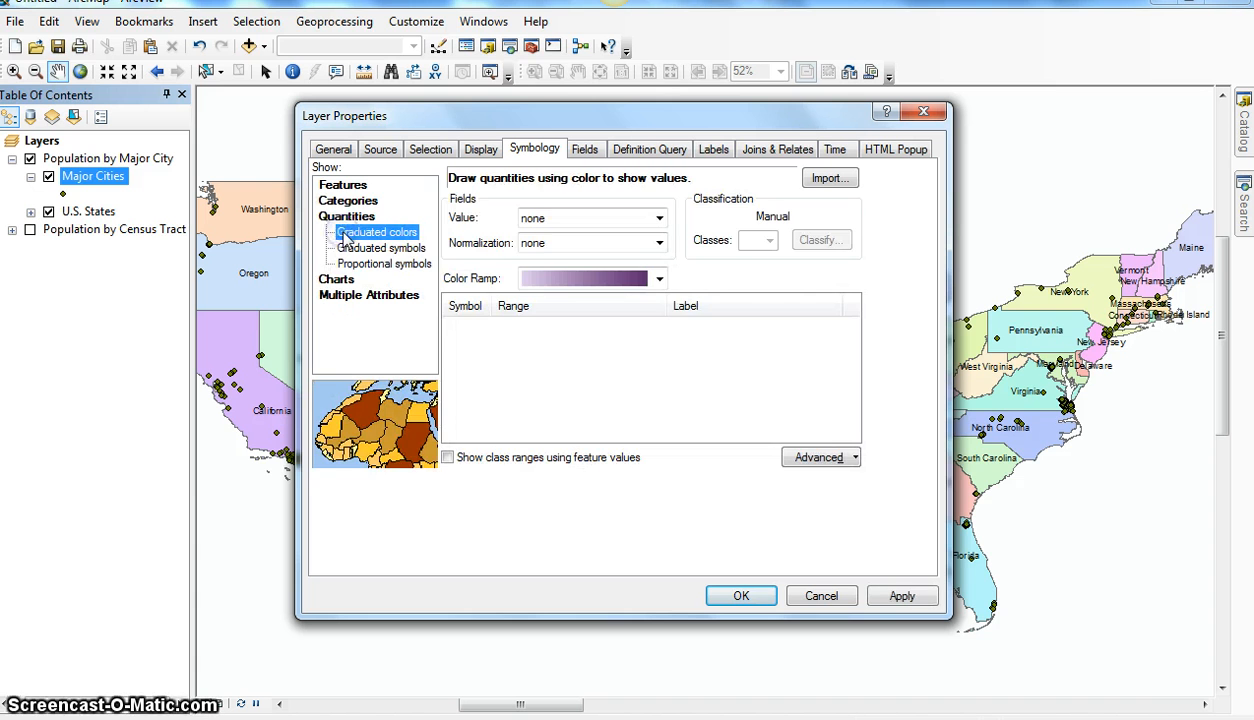
{"action": "left_click", "coordinate": [398, 248]}
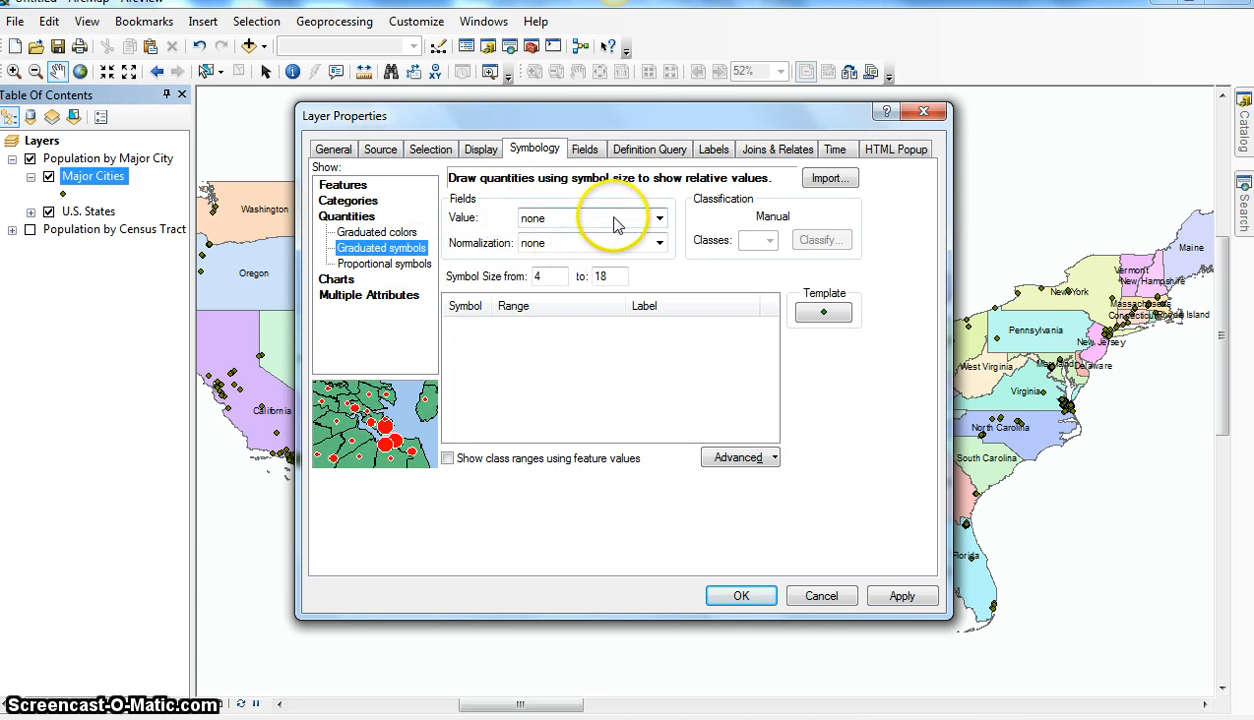
{"action": "left_click", "coordinate": [660, 219]}
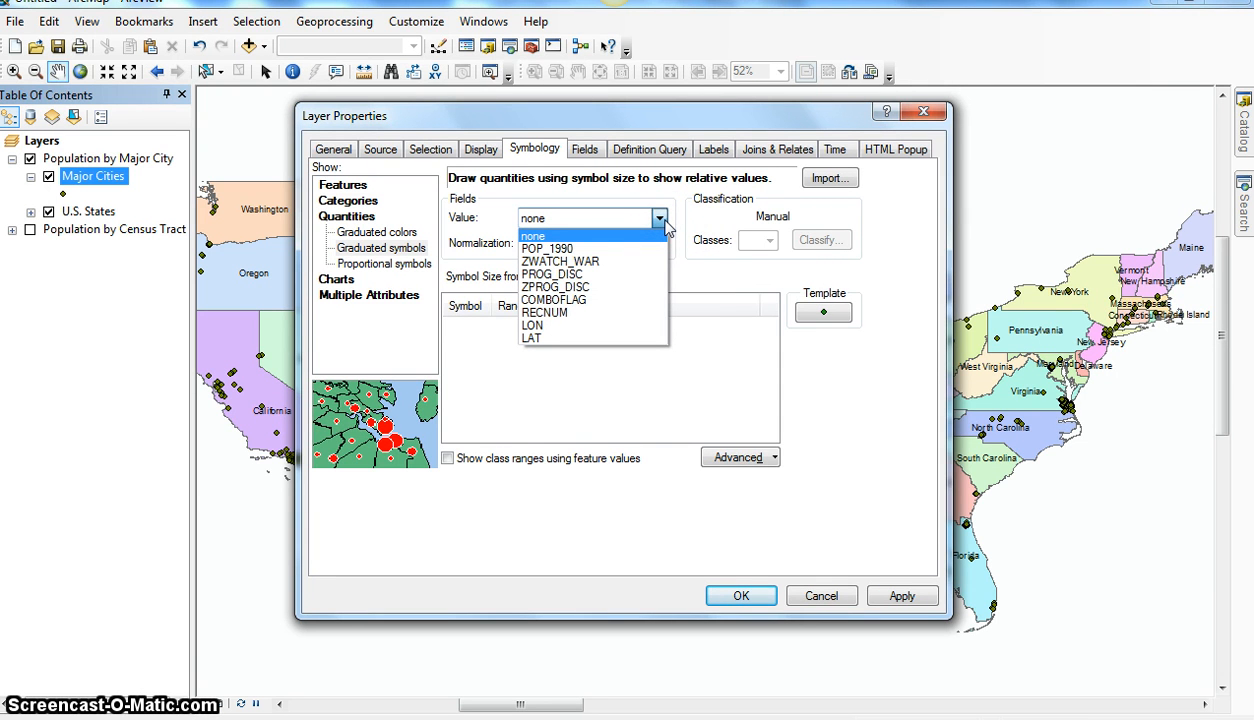
{"action": "left_click", "coordinate": [538, 249]}
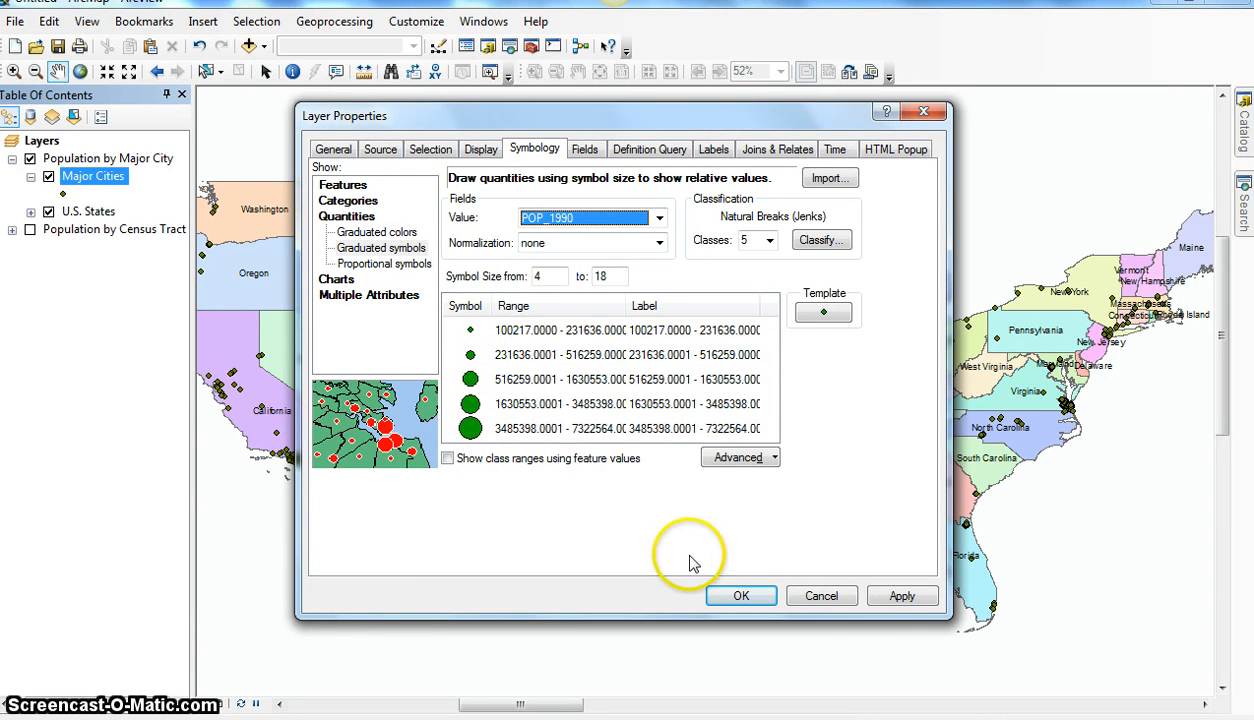
{"action": "left_click", "coordinate": [905, 597]}
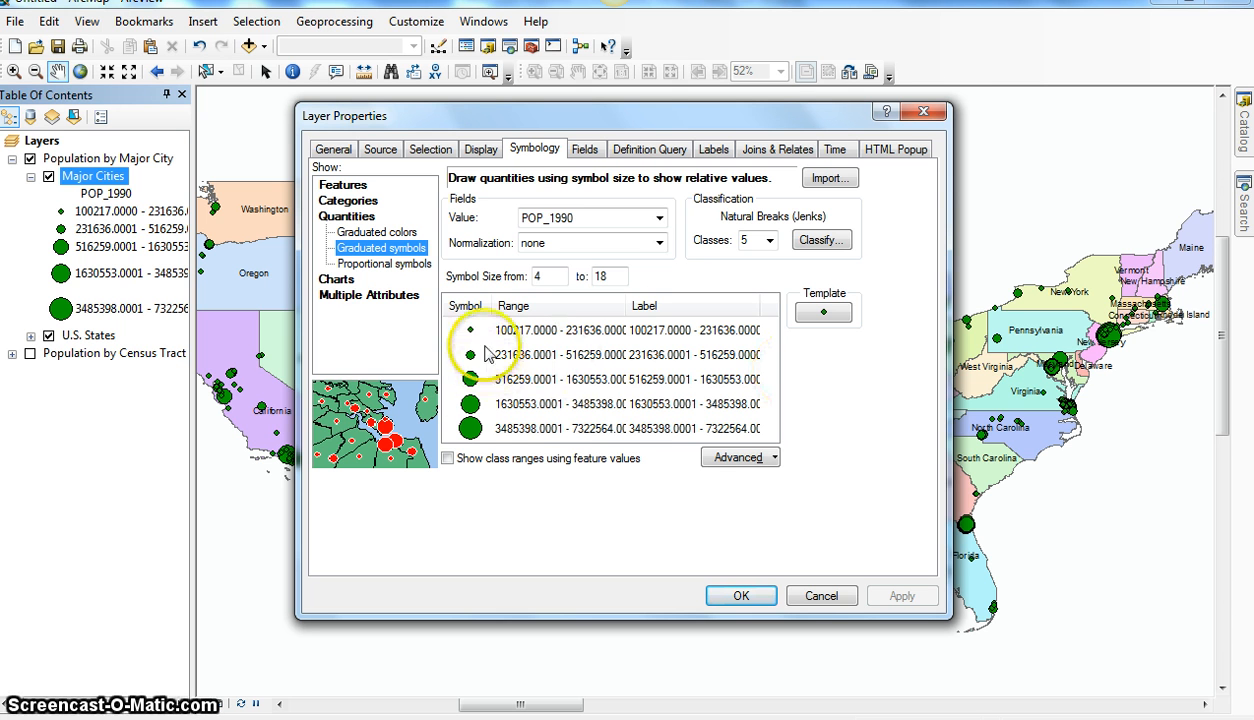
{"action": "left_click", "coordinate": [768, 241]}
{"action": "left_click", "coordinate": [747, 272]}
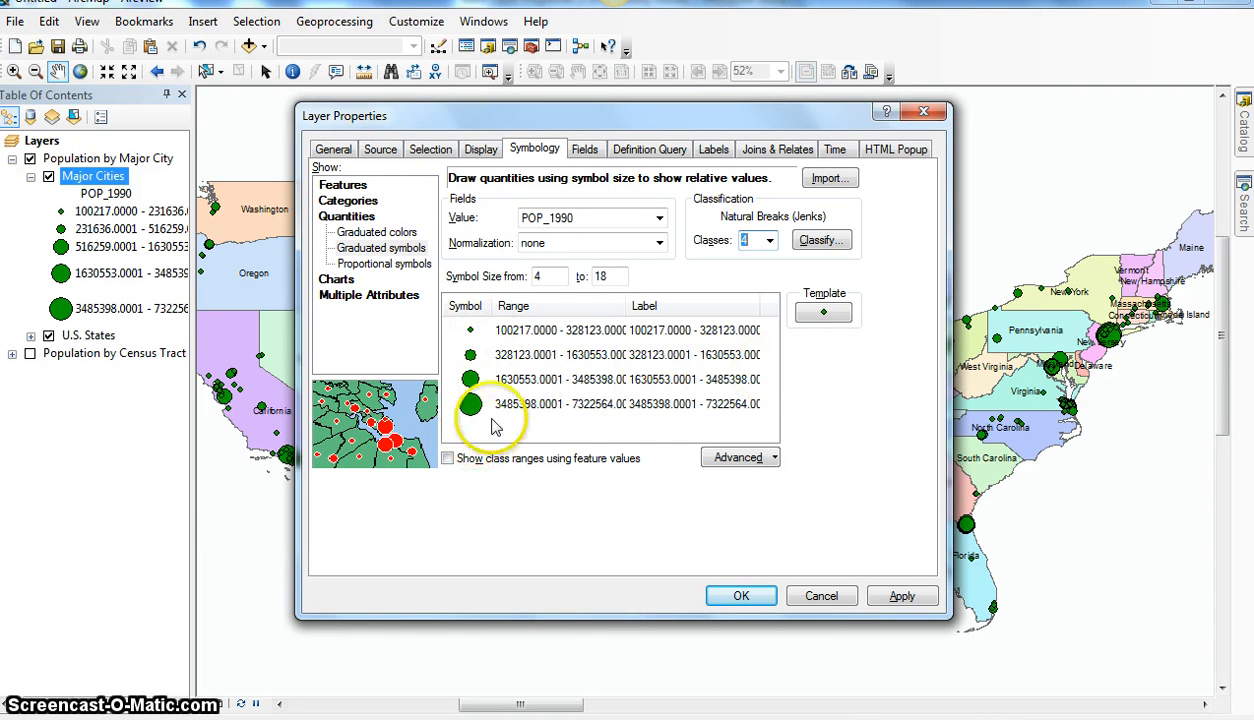
Step: Look through the available marker symbols for the Major Cities template symbol
{"action": "left_click", "coordinate": [824, 312]}
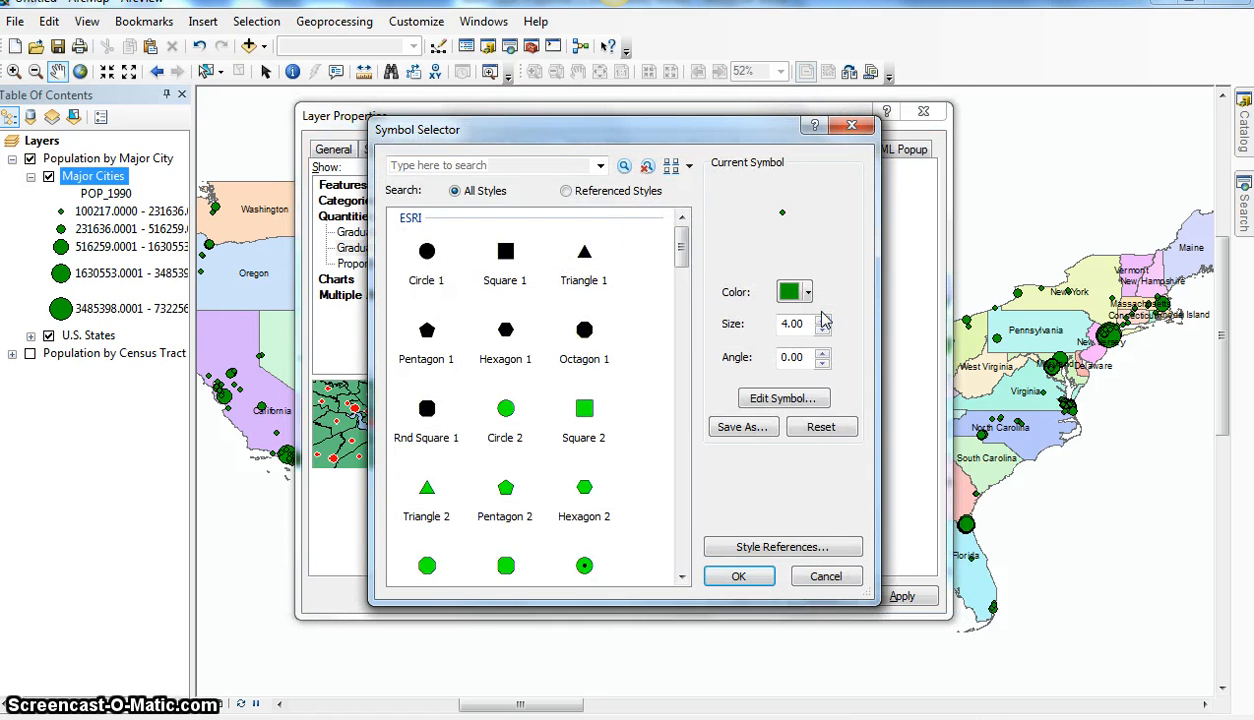
{"action": "left_click_drag", "start_coordinate": [681, 248], "coordinate": [687, 390]}
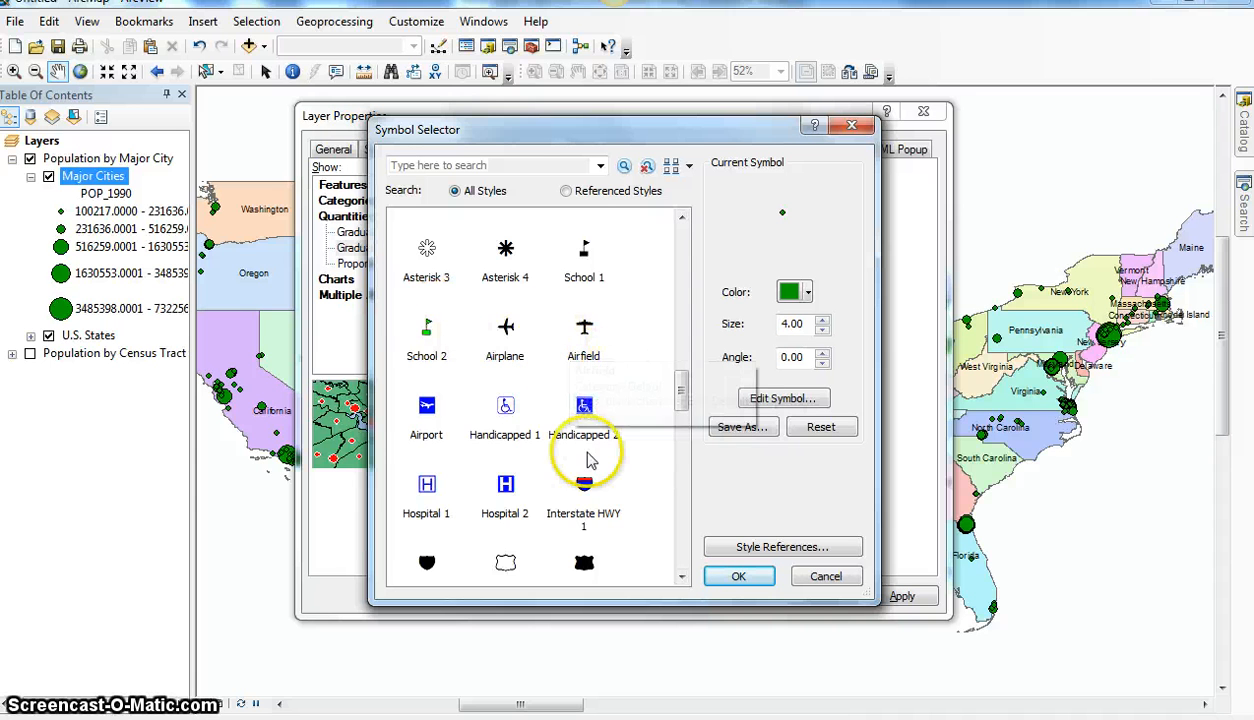
{"action": "scroll", "coordinate": [680, 400], "scroll_direction": "up", "scroll_amount": 1}
{"action": "left_click_drag", "start_coordinate": [680, 400], "coordinate": [677, 300]}
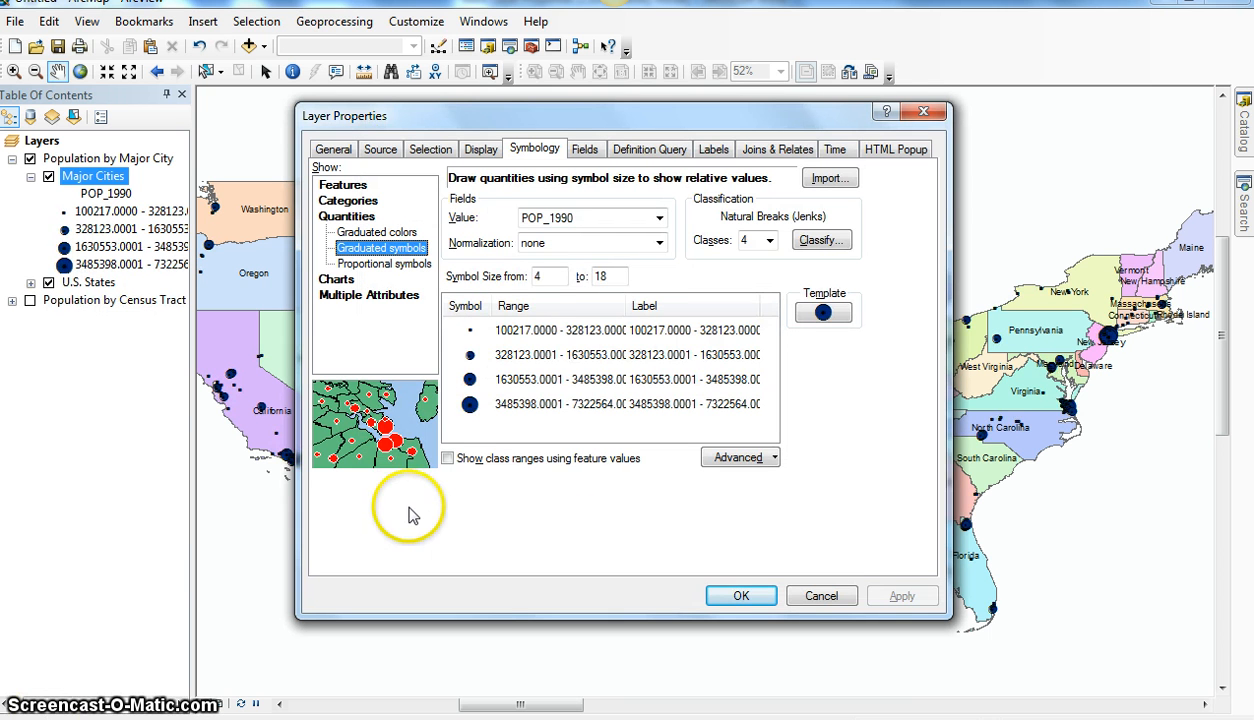
Step: Set the graduated symbol size range from 8 to 36 and apply it to the Major Cities layer
{"action": "double_click", "coordinate": [548, 276]}
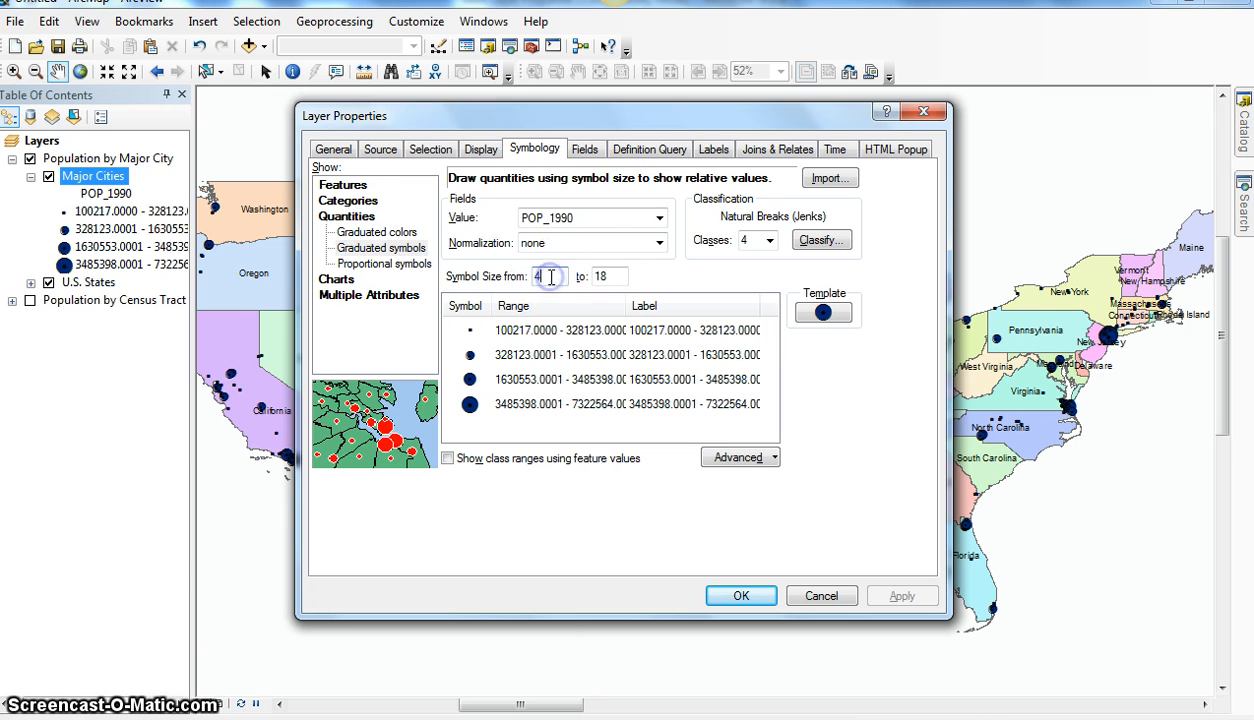
{"action": "type", "text": "8"}
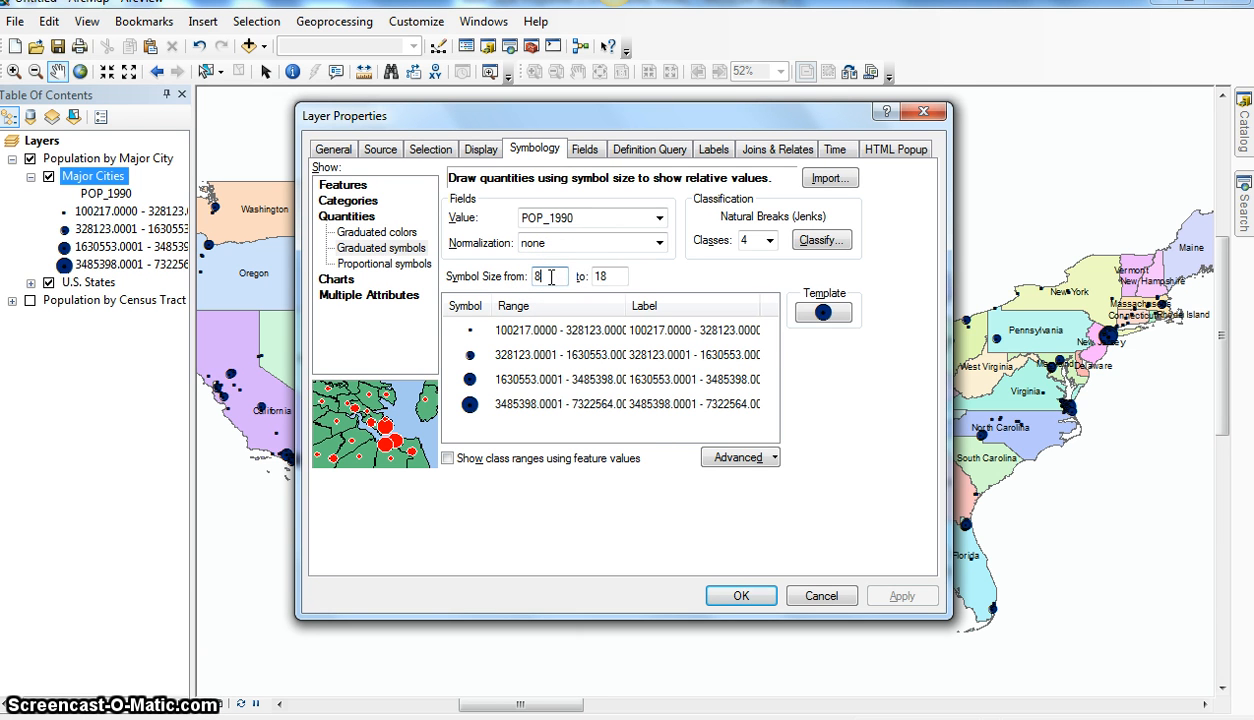
{"action": "double_click", "coordinate": [612, 276]}
{"action": "type", "text": "1"}
{"action": "key", "text": "BackSpace"}
{"action": "type", "text": "36"}
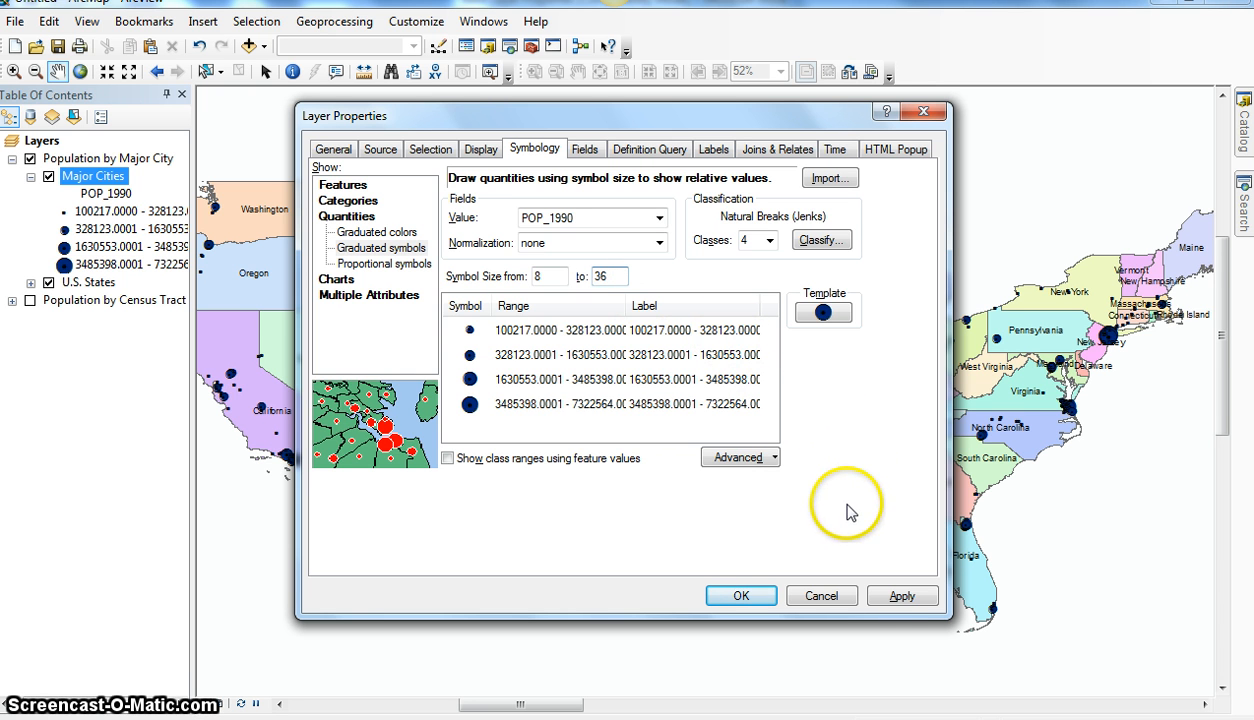
{"action": "left_click", "coordinate": [900, 596]}
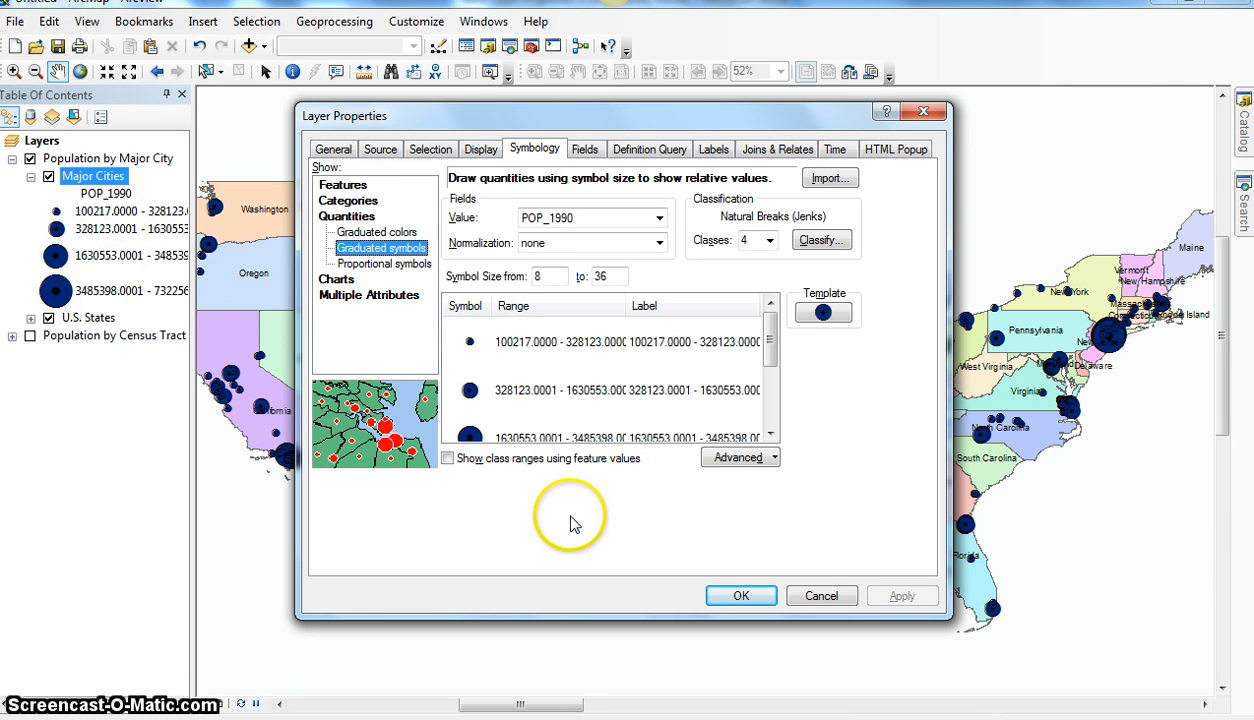
Step: Format the class labels as numbers with 0 decimal places and thousands separators, and apply the change to the layer
{"action": "left_click", "coordinate": [666, 311]}
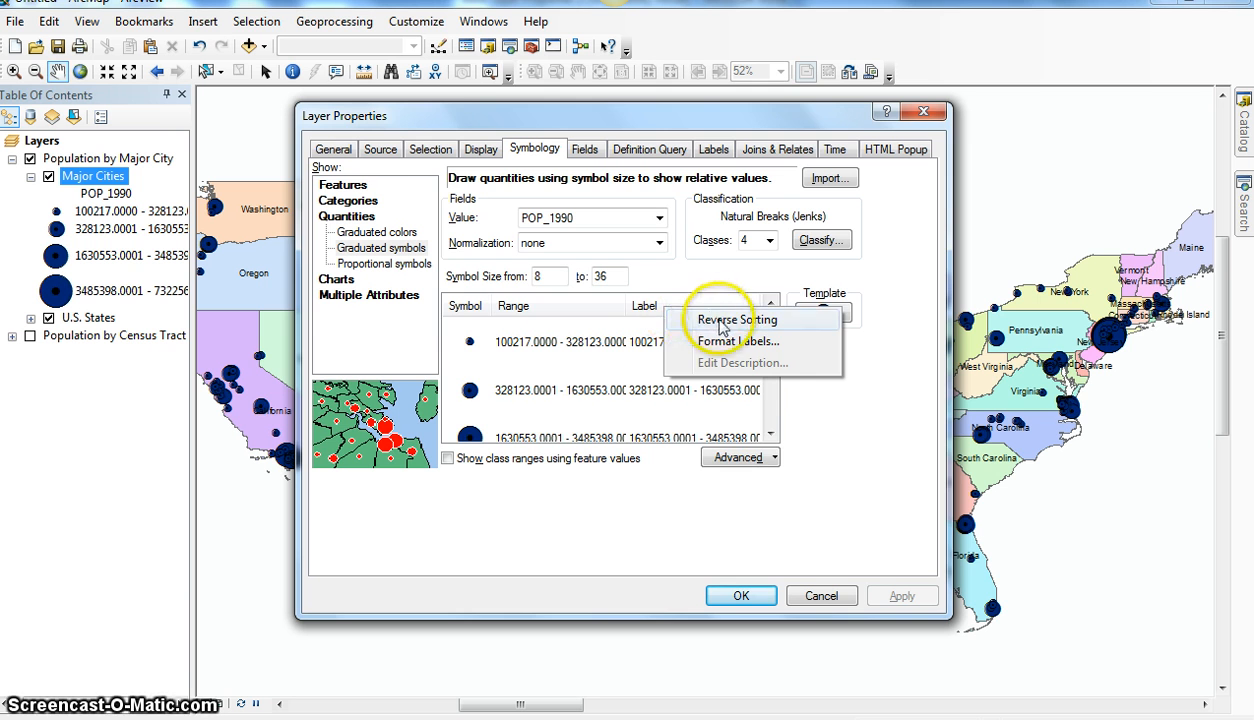
{"action": "left_click", "coordinate": [738, 341]}
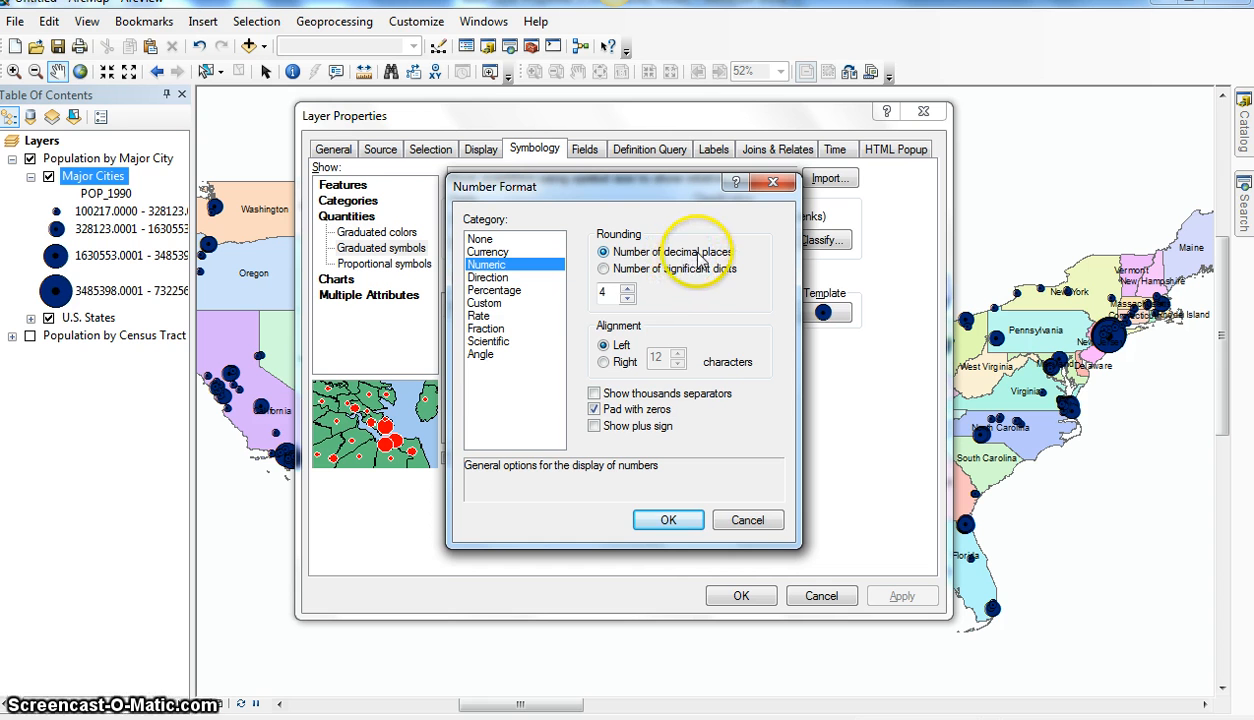
{"action": "left_click", "coordinate": [627, 298]}
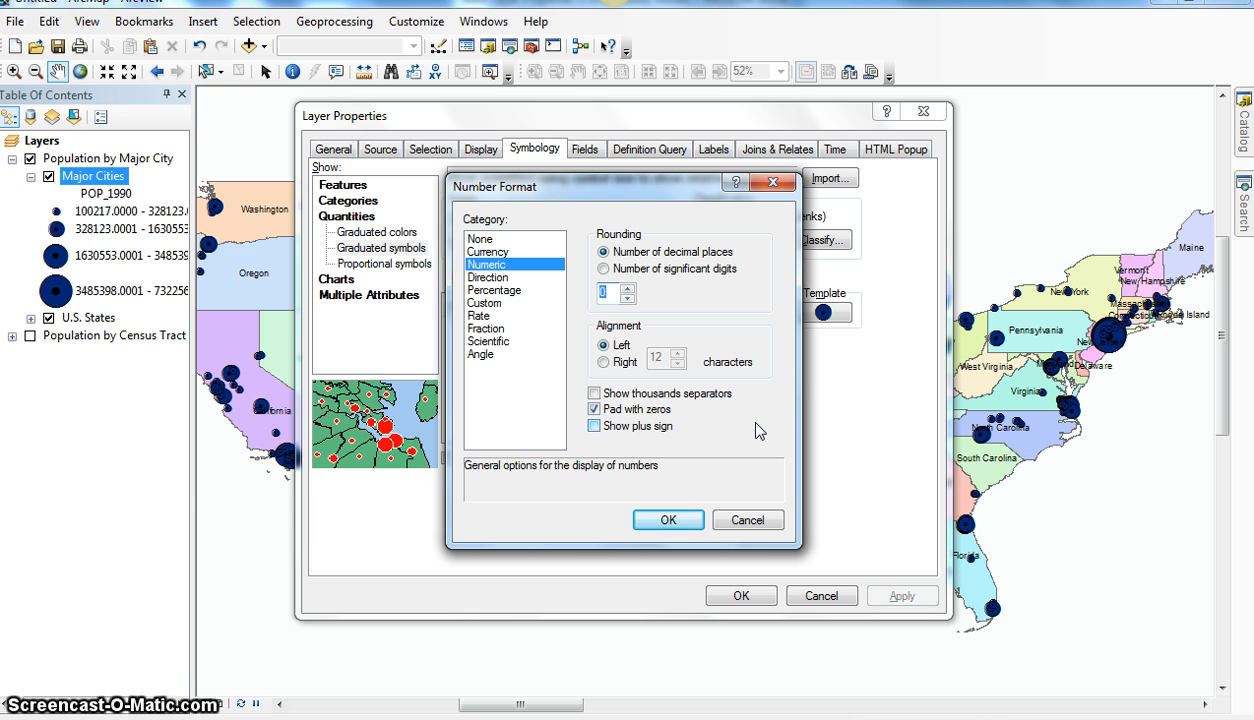
{"action": "left_click", "coordinate": [597, 394]}
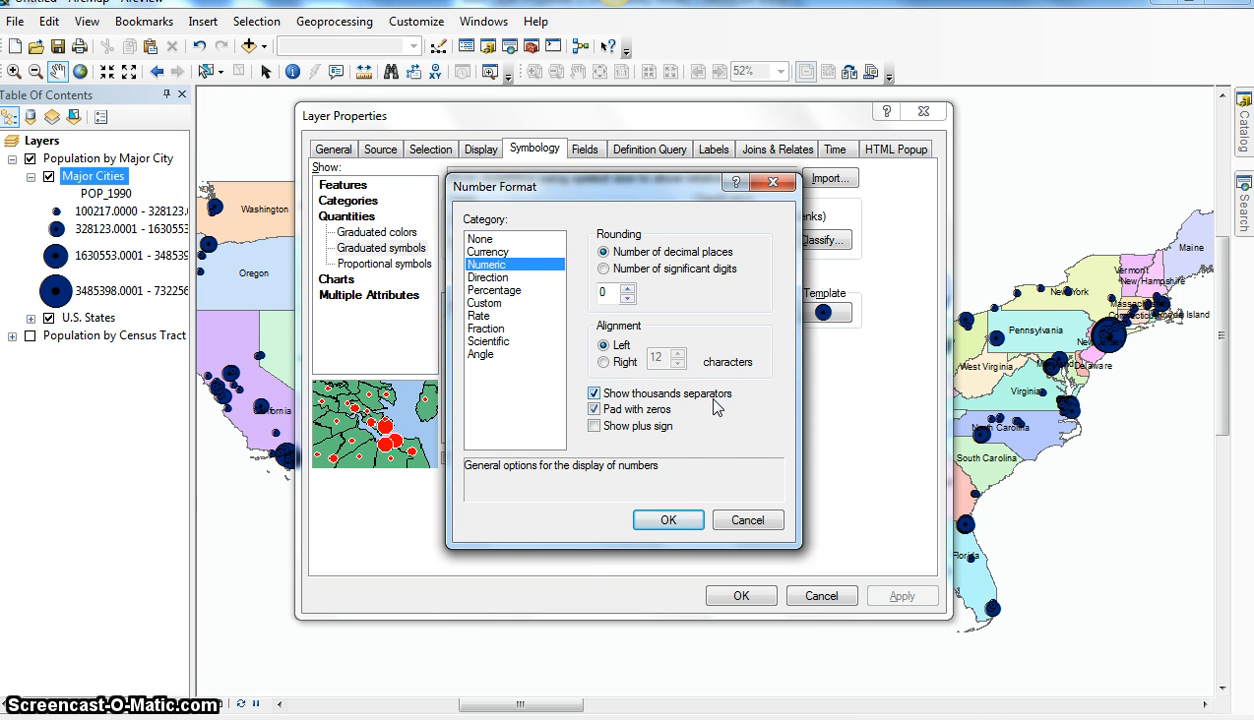
{"action": "left_click", "coordinate": [669, 520]}
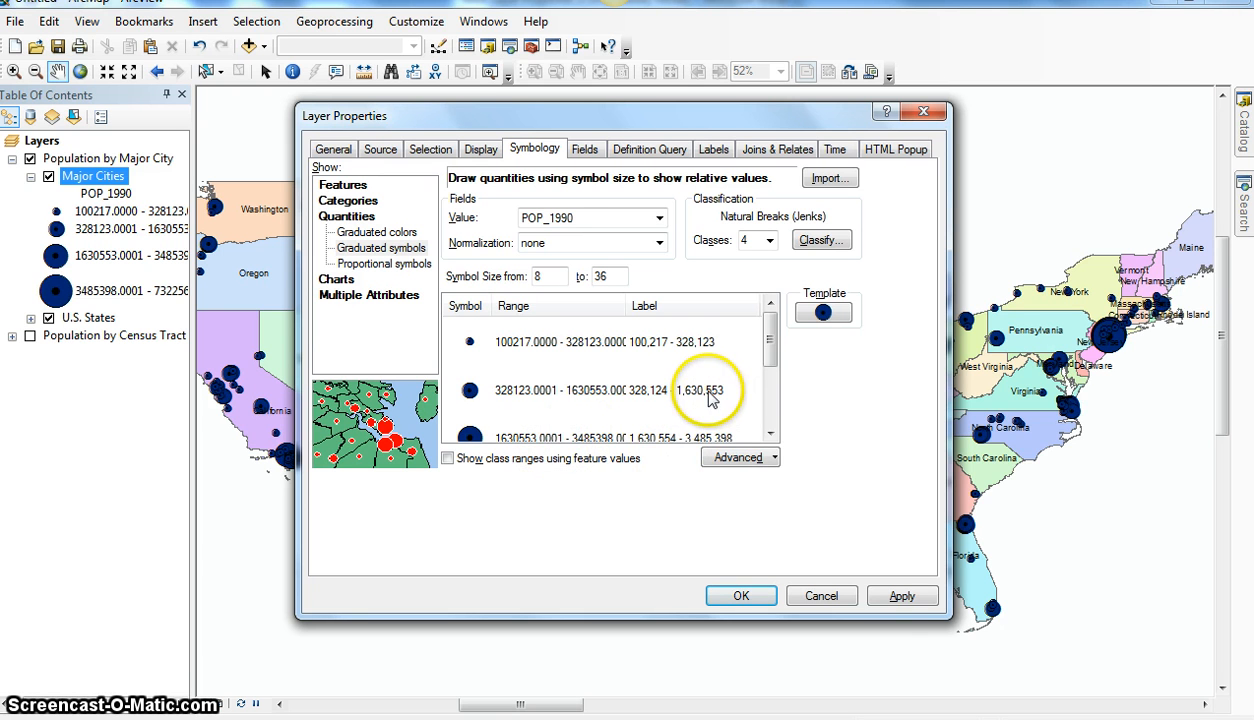
{"action": "left_click", "coordinate": [897, 598]}
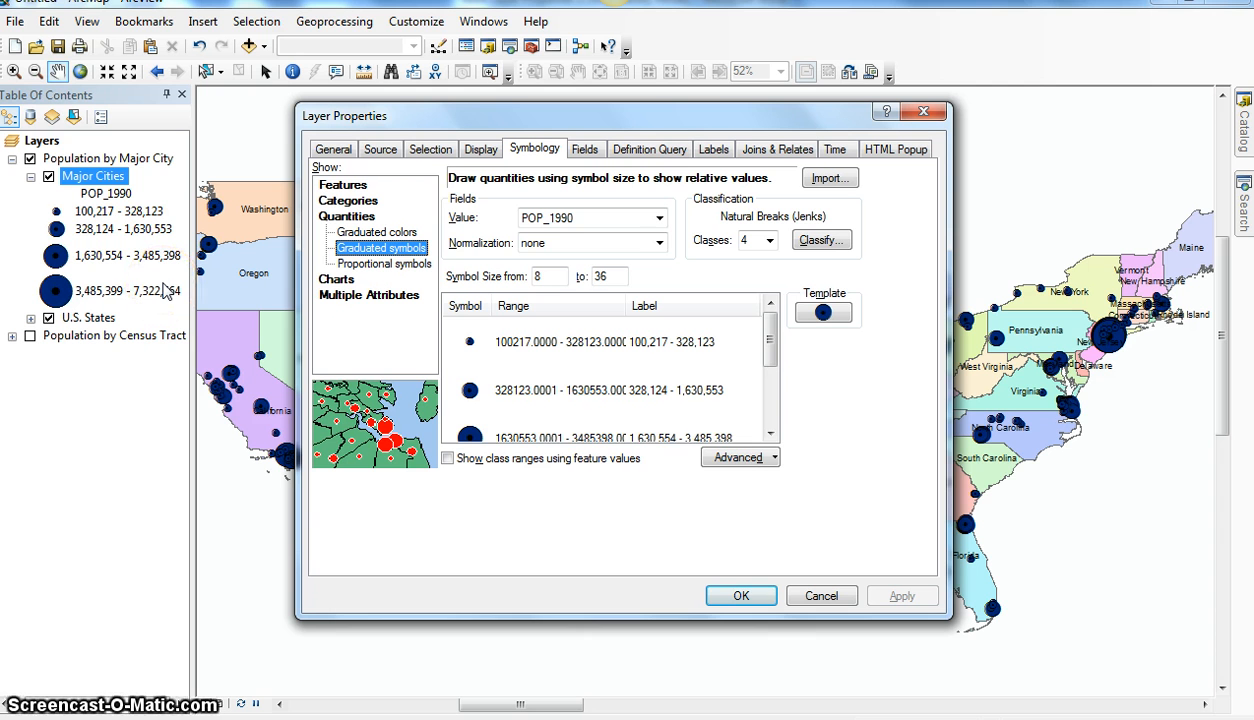
Step: Switch the population classification method to Manual and set the highest break value to 8,000,000
{"action": "left_click", "coordinate": [817, 244]}
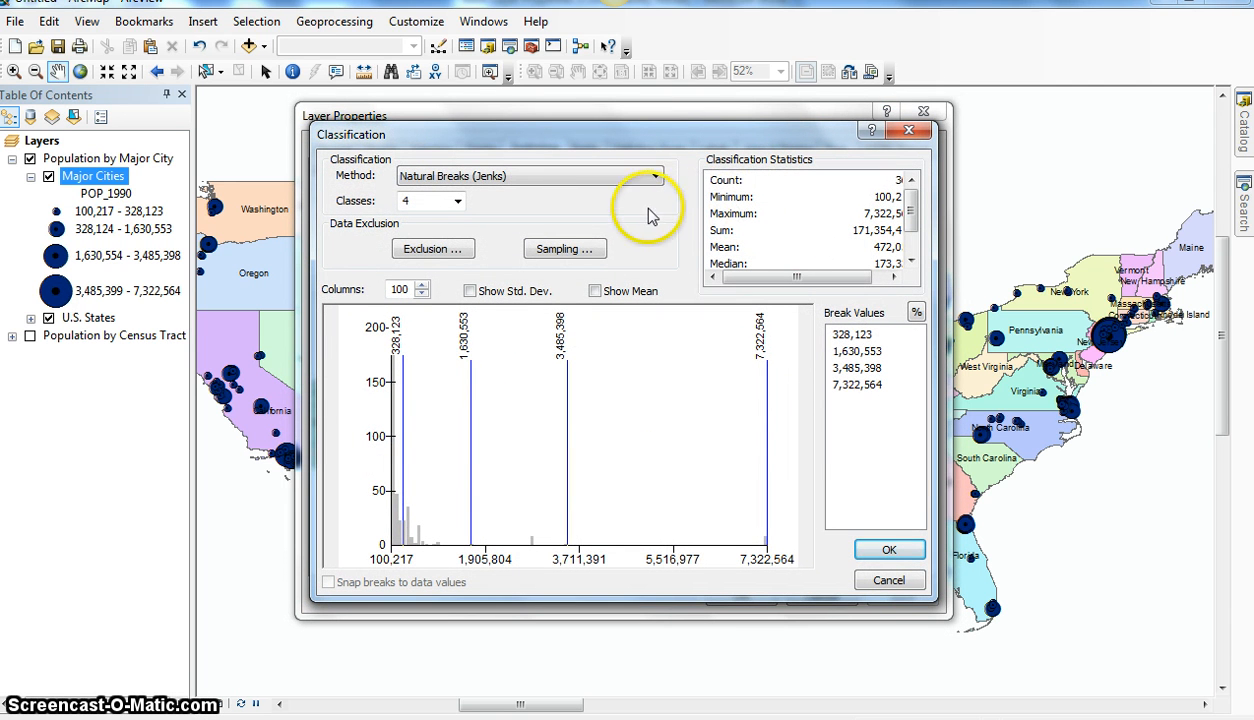
{"action": "left_click", "coordinate": [655, 176]}
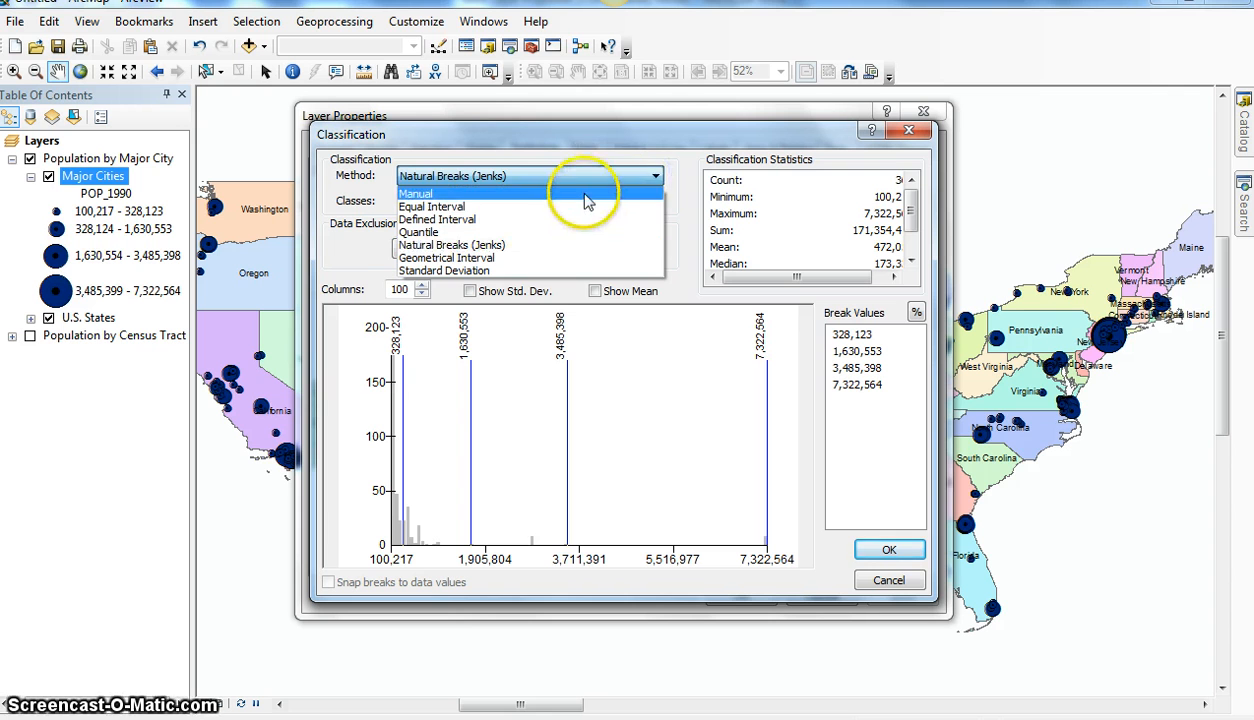
{"action": "left_click", "coordinate": [580, 190]}
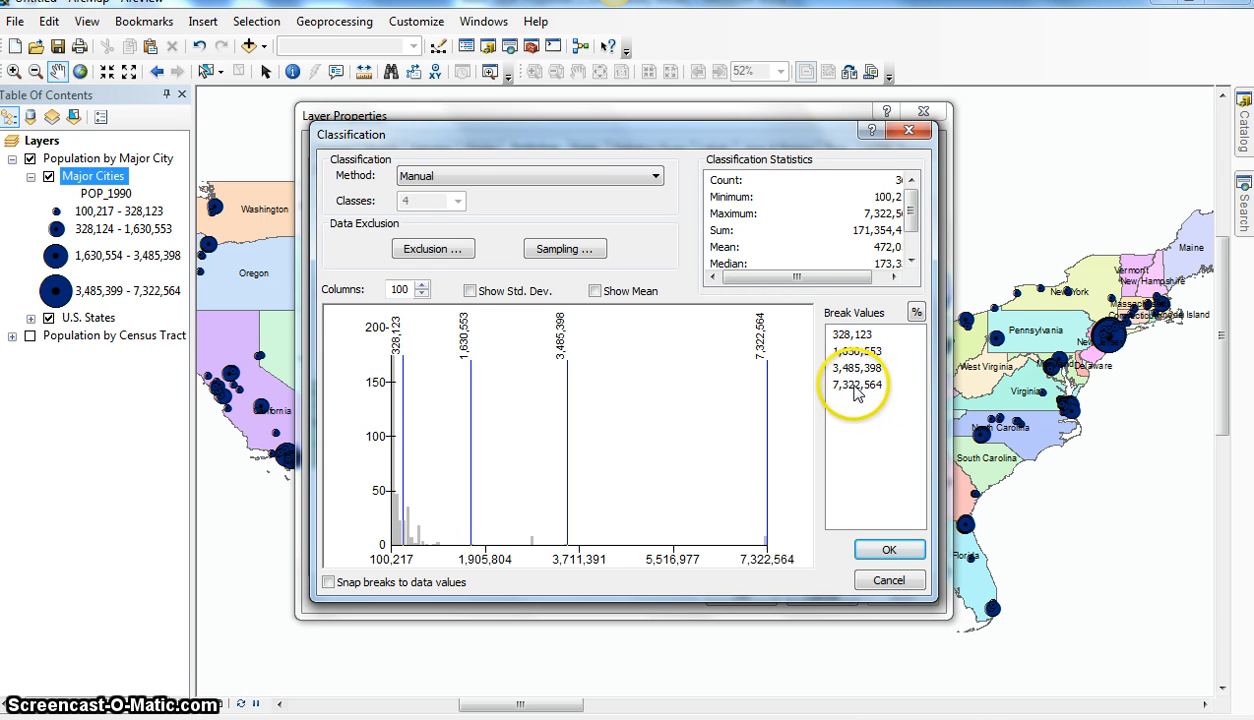
{"action": "double_click", "coordinate": [855, 385]}
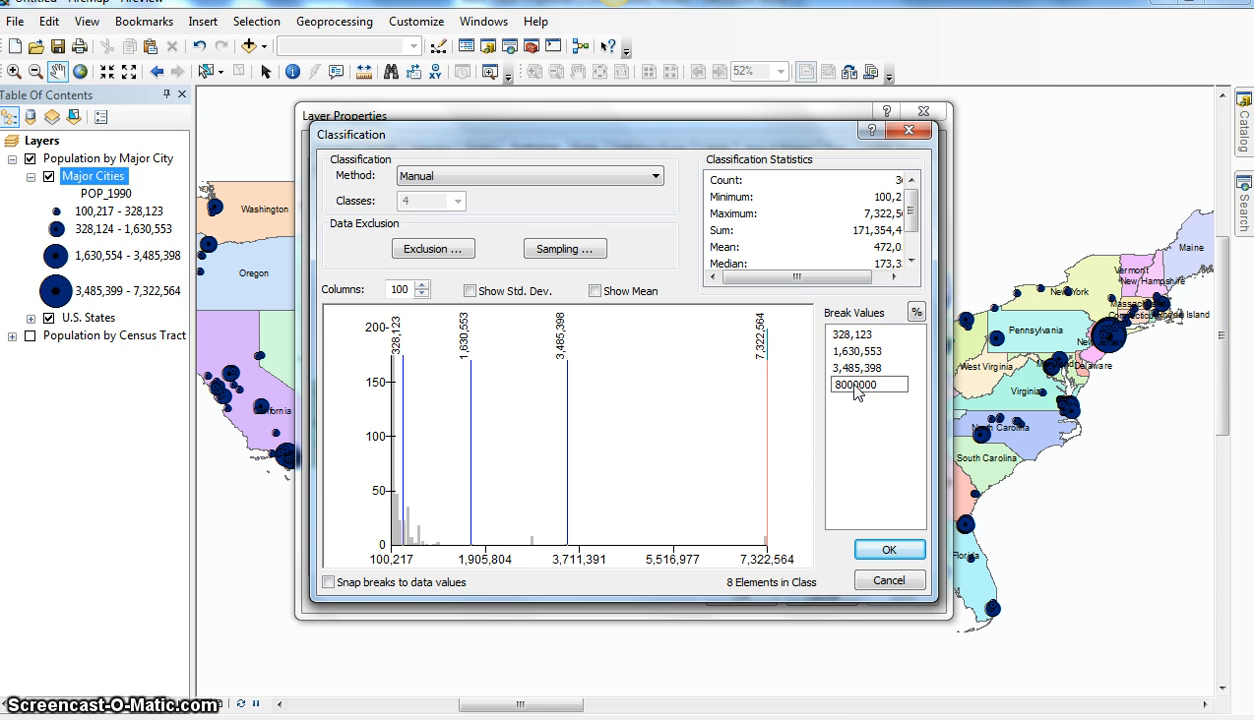
{"action": "left_click", "coordinate": [861, 379]}
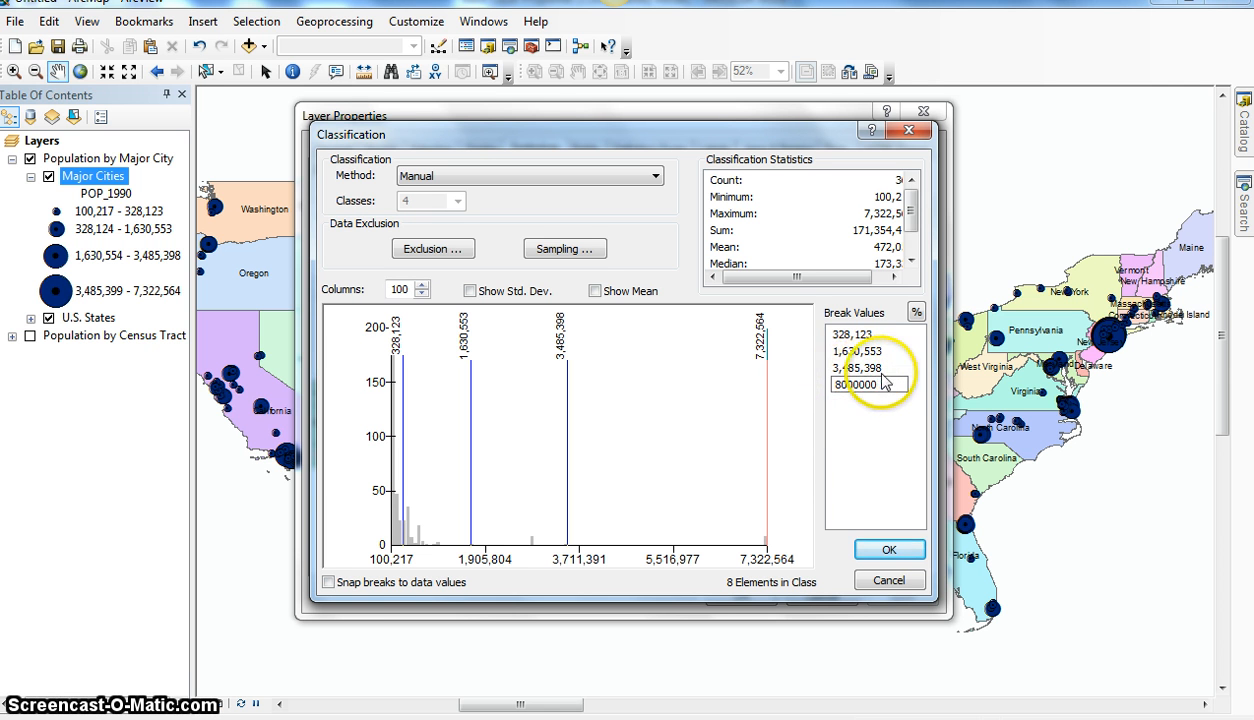
{"action": "key", "text": "Return"}
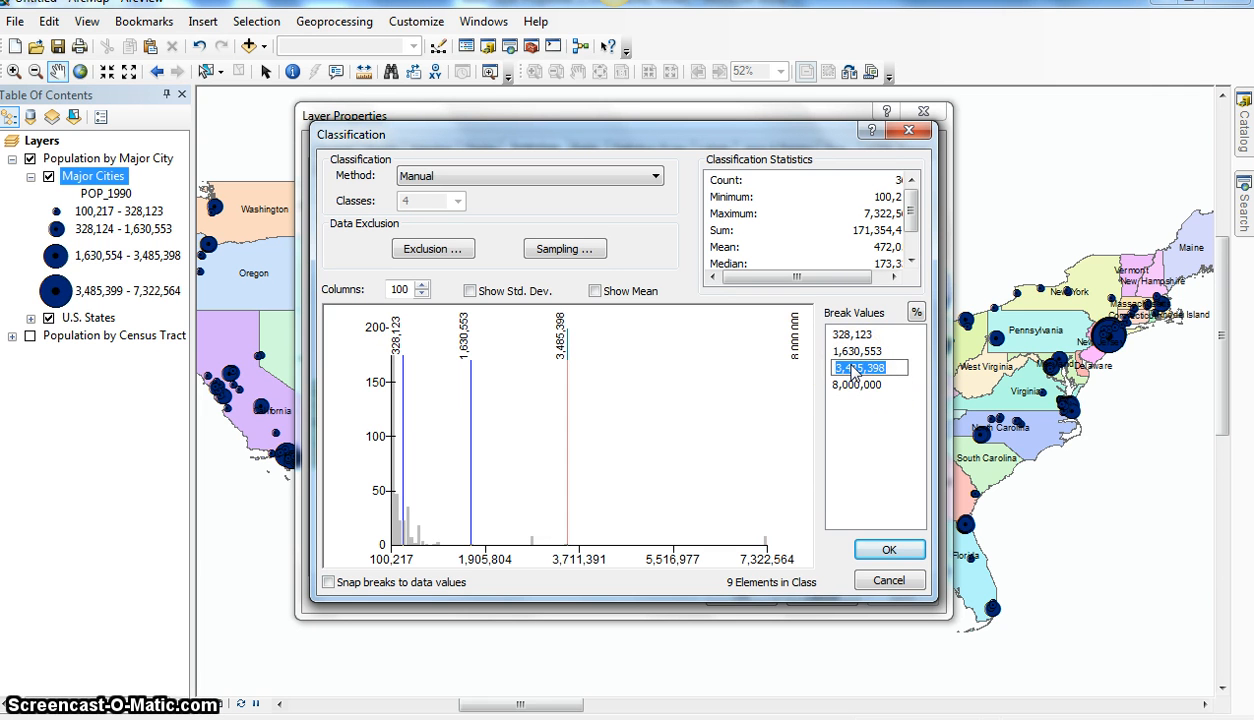
Step: Set the three lower manual break values to 3,500,000, 1,500,000 and 300,000, and accept the classification
{"action": "type", "text": "3500000"}
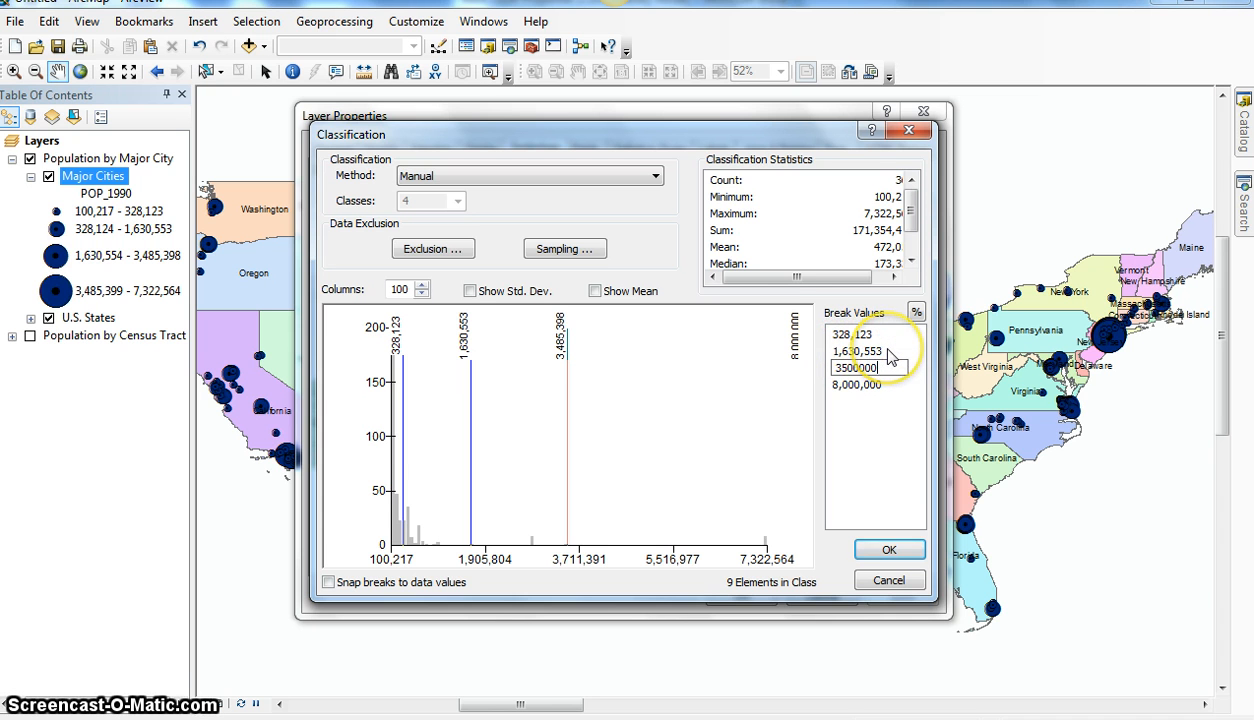
{"action": "left_click", "coordinate": [856, 354]}
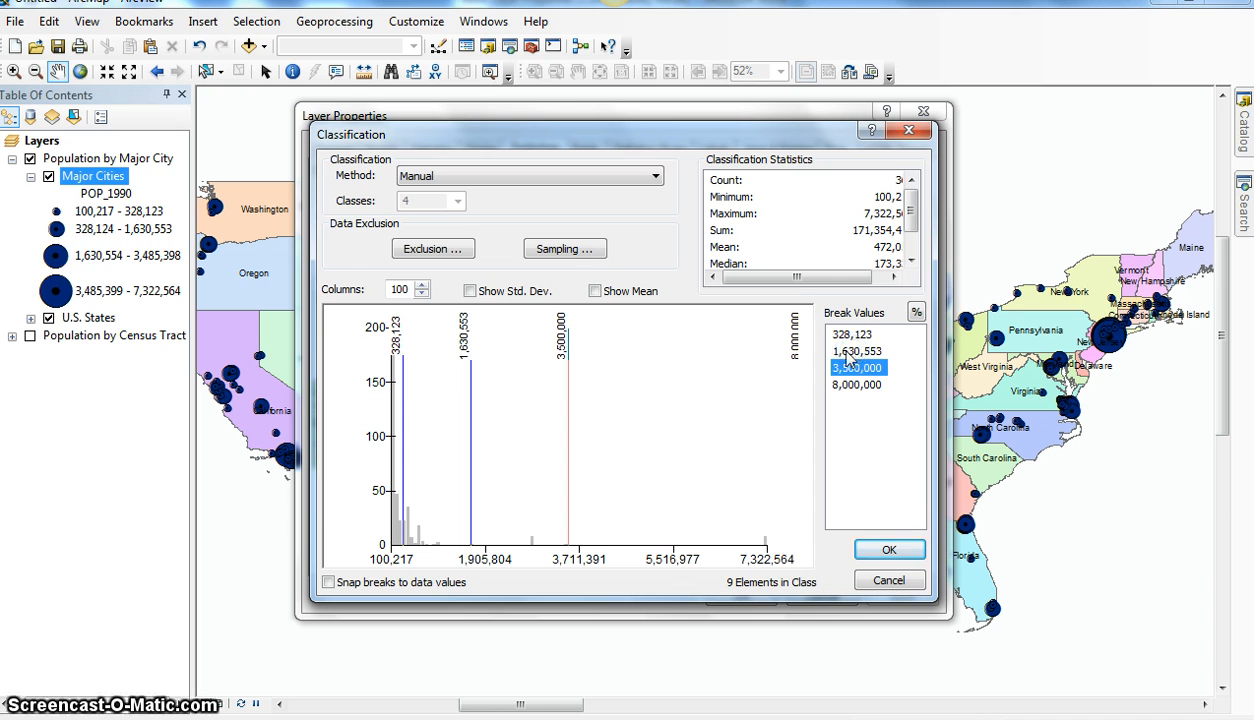
{"action": "left_click", "coordinate": [848, 354]}
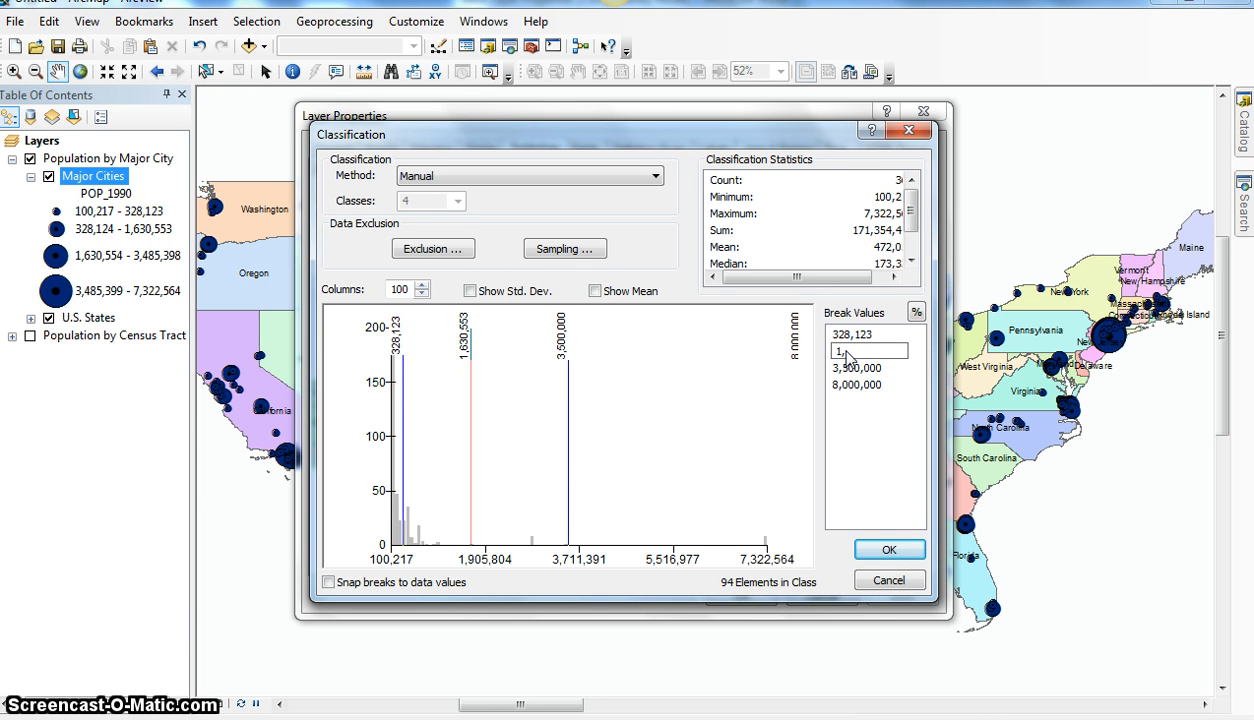
{"action": "type", "text": "1,600"}
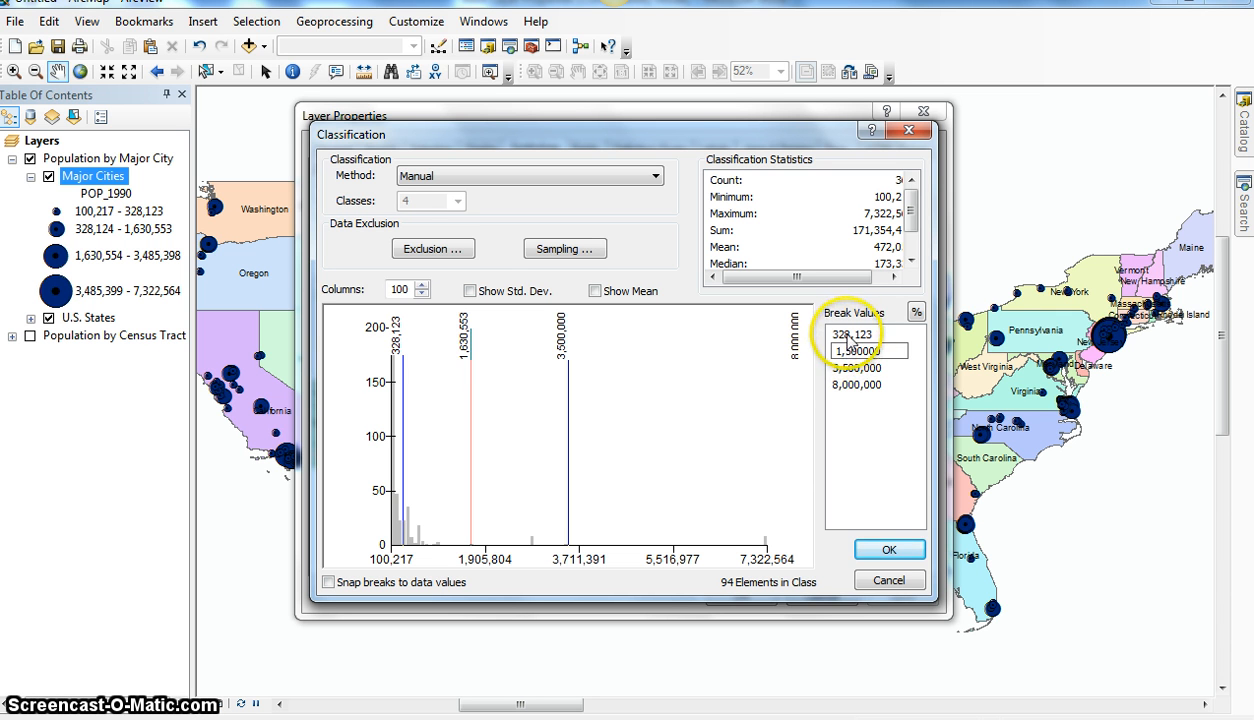
{"action": "left_click", "coordinate": [848, 335]}
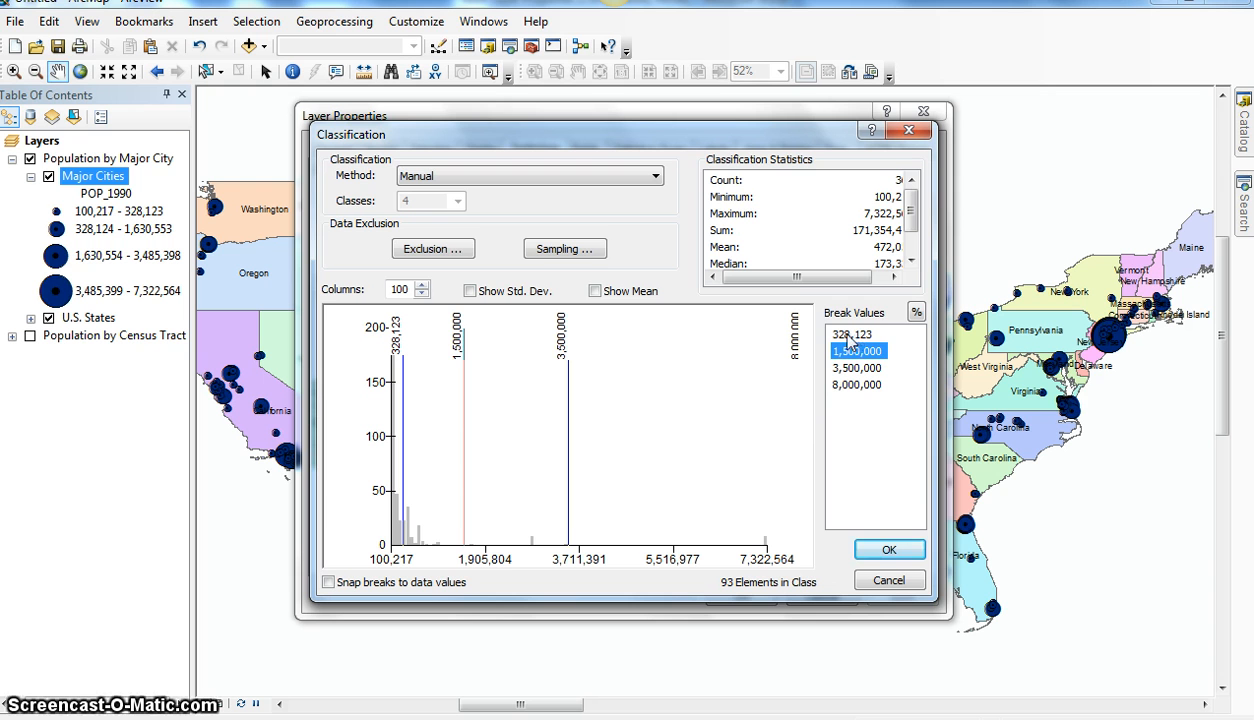
{"action": "left_click", "coordinate": [848, 336]}
{"action": "left_click", "coordinate": [845, 337]}
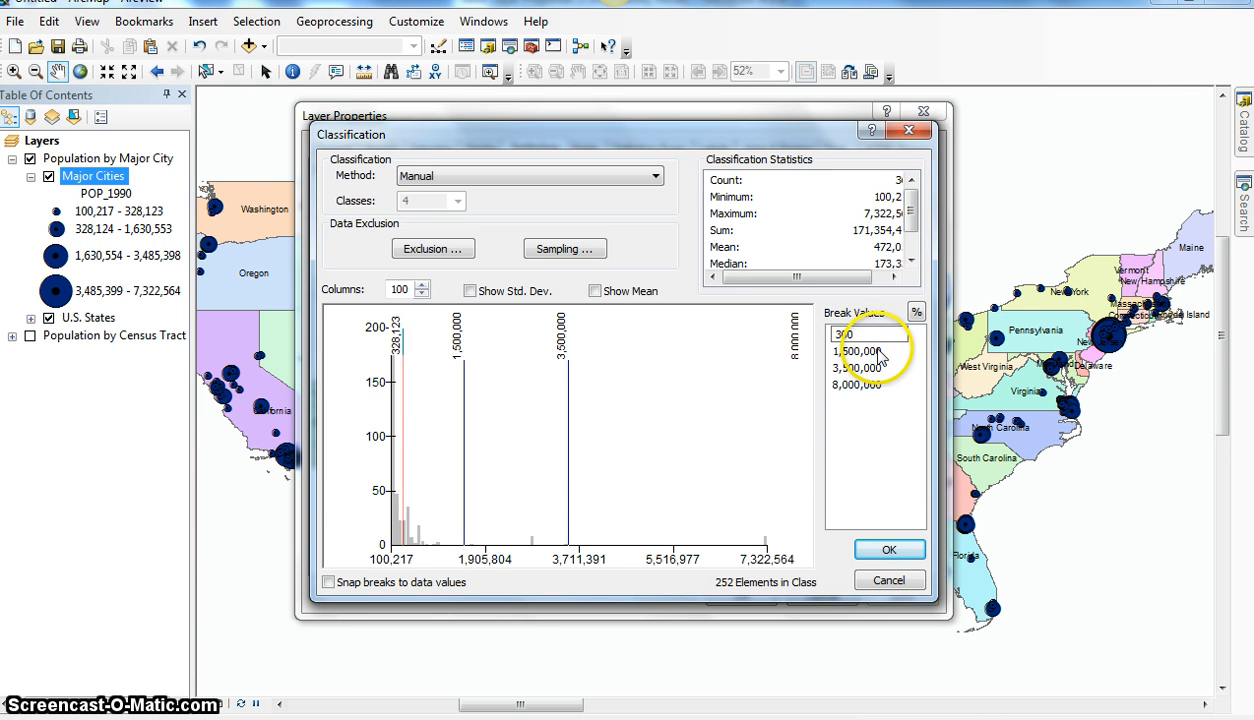
{"action": "type", "text": "300000"}
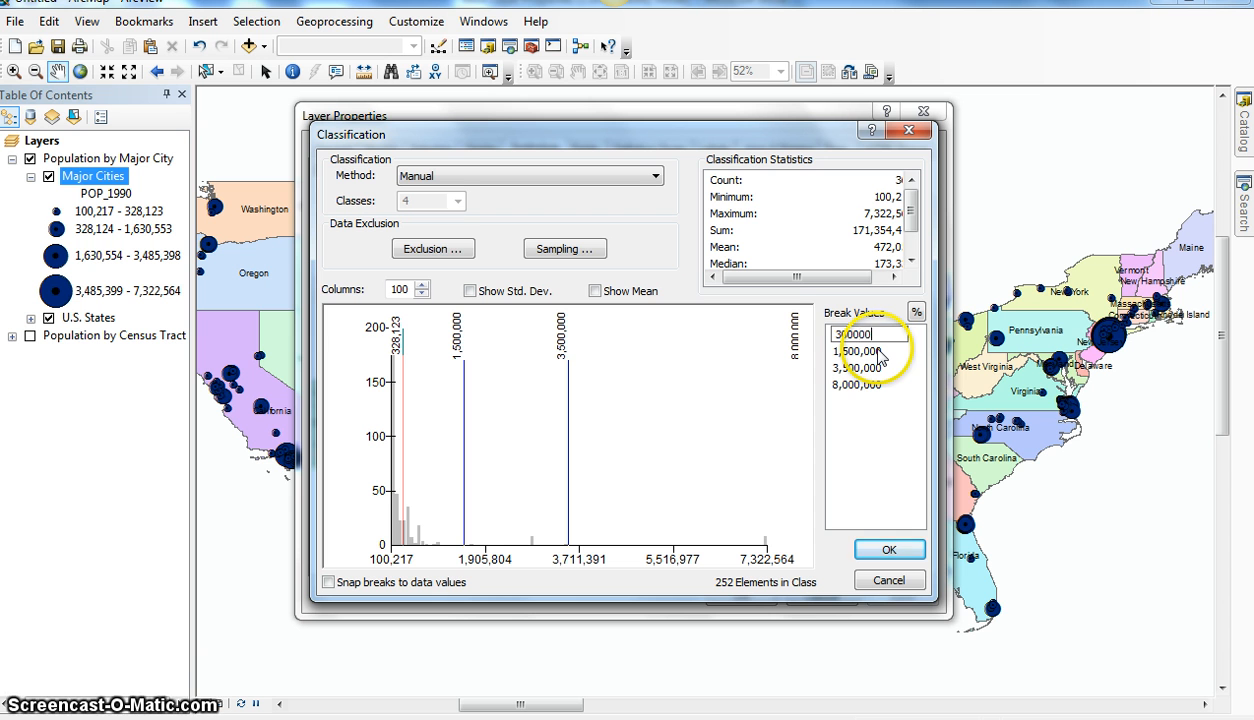
{"action": "left_click", "coordinate": [906, 550]}
{"action": "left_click", "coordinate": [889, 550]}
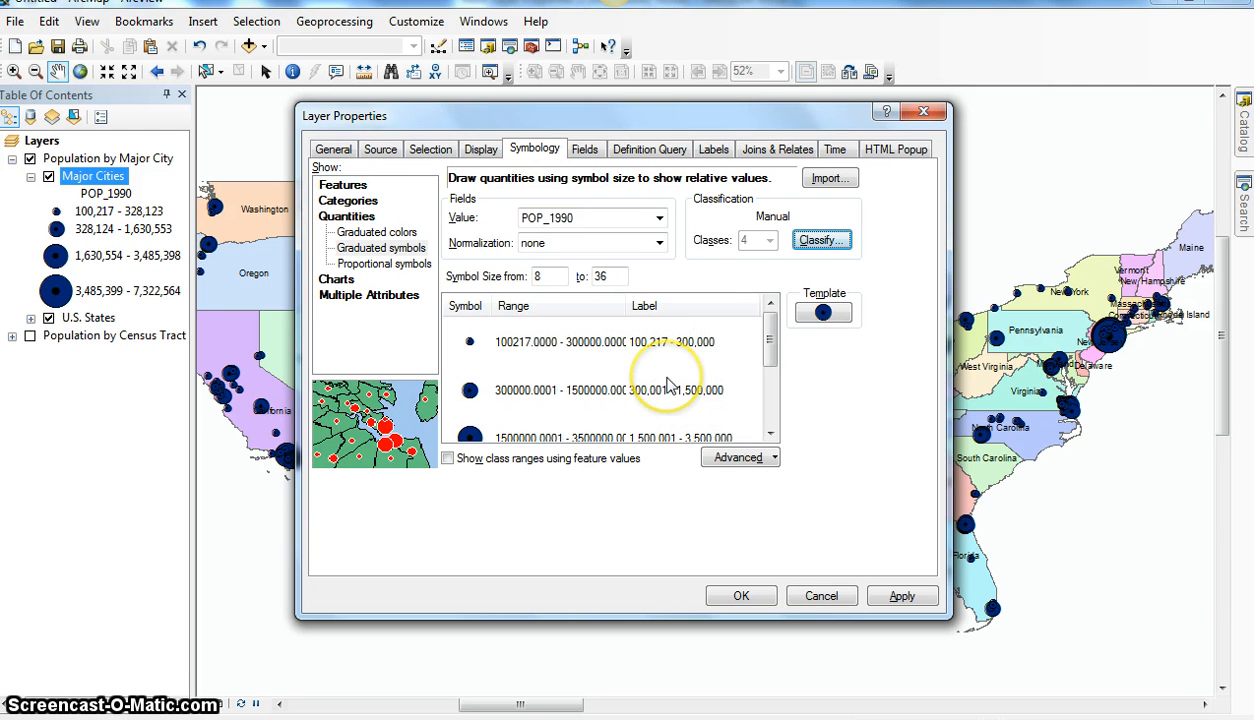
Step: Check the number format settings of the class labels
{"action": "right_click", "coordinate": [690, 315]}
{"action": "left_click", "coordinate": [732, 345]}
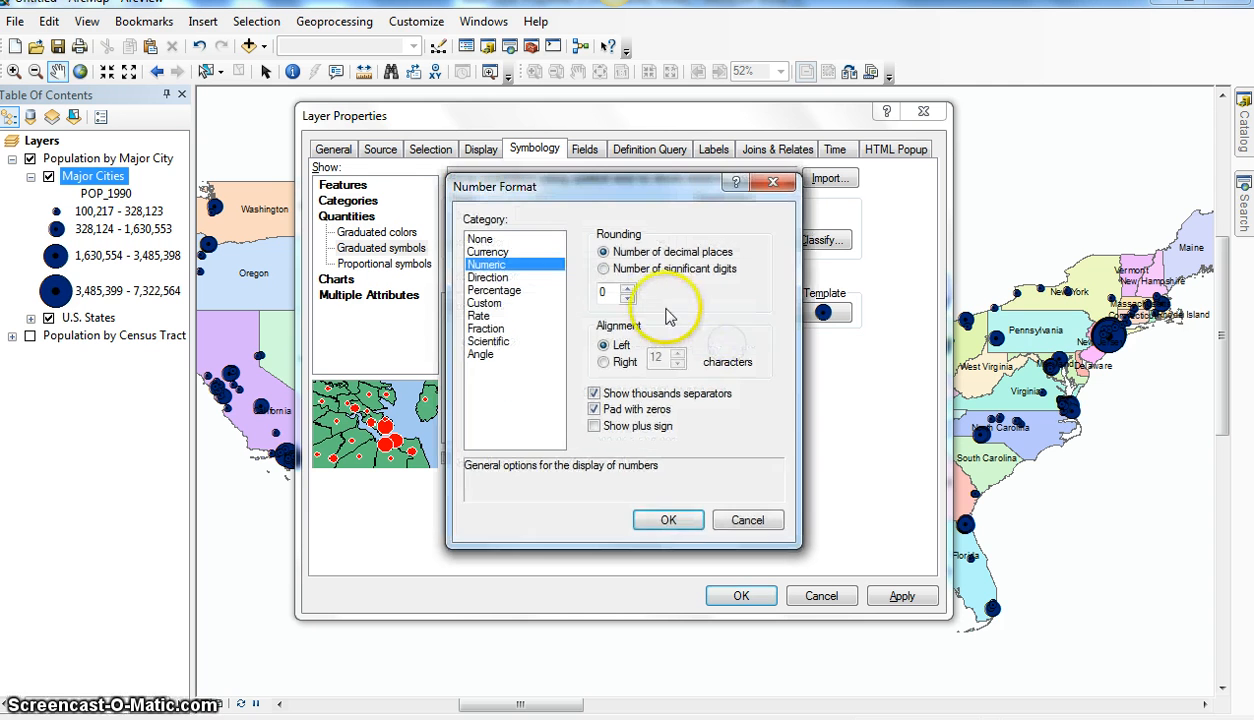
{"action": "left_click", "coordinate": [669, 522]}
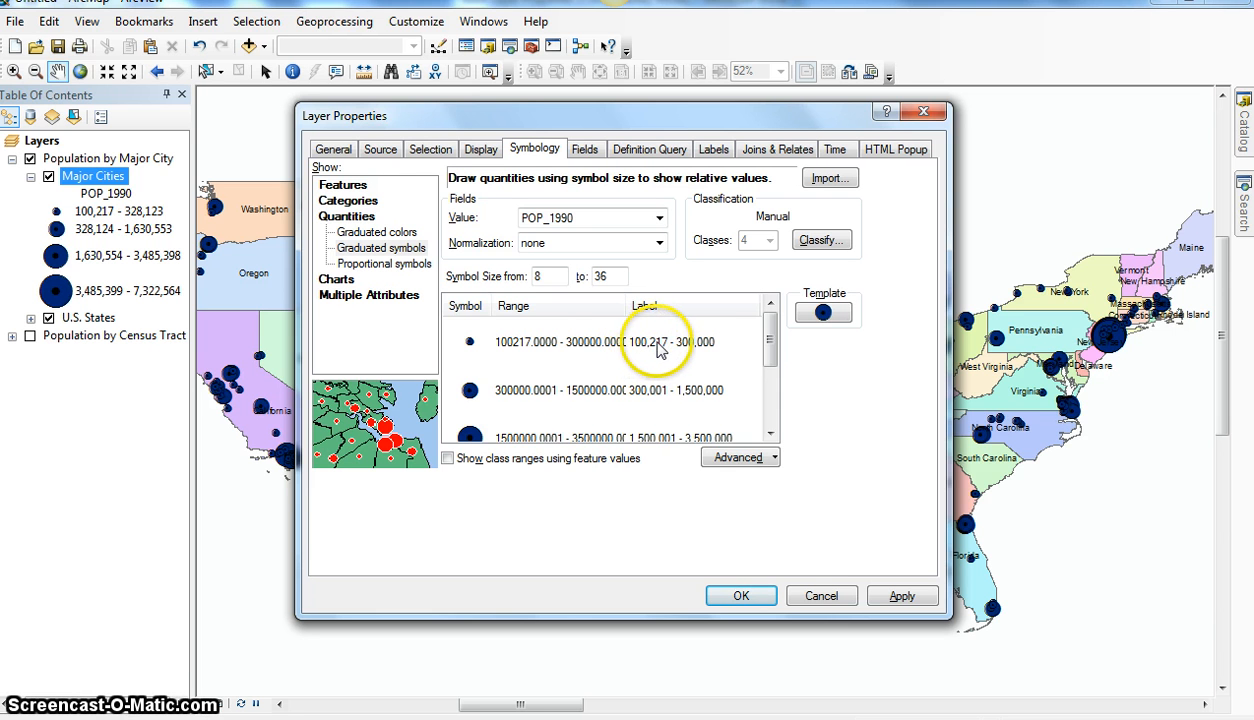
Step: Change the label of the lowest population class to "less than 300,000"
{"action": "left_click", "coordinate": [662, 346]}
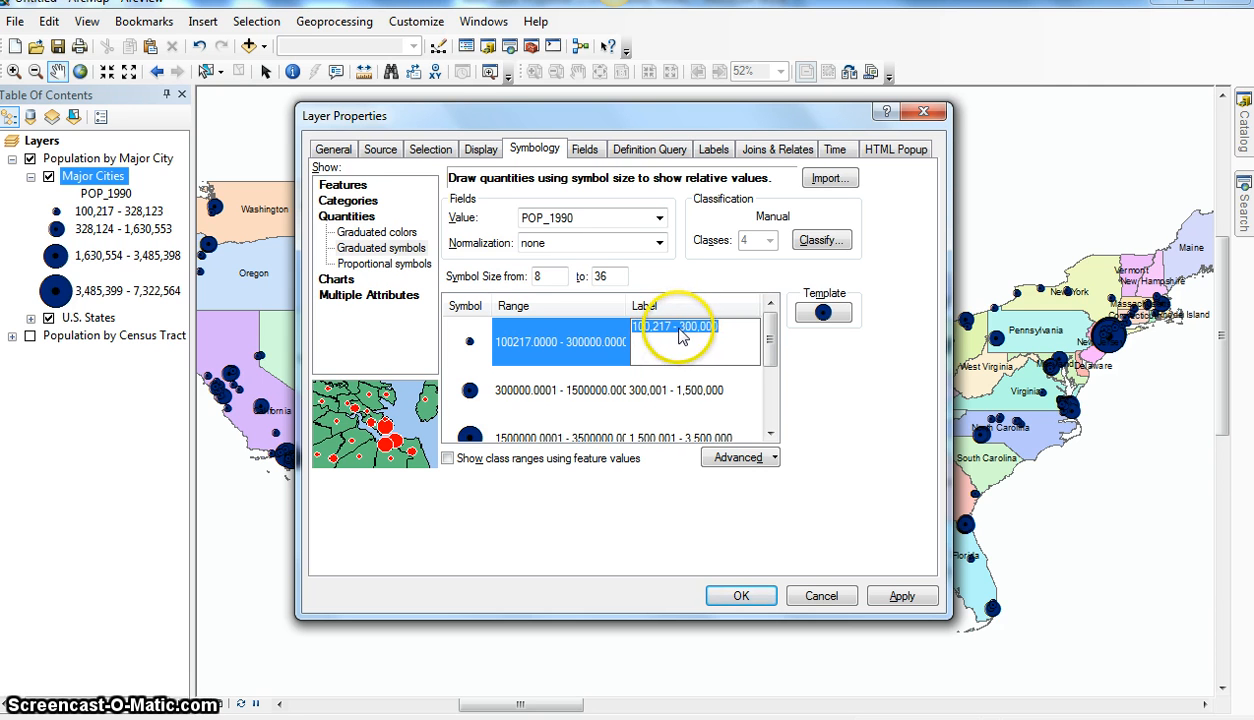
{"action": "left_click", "coordinate": [676, 325]}
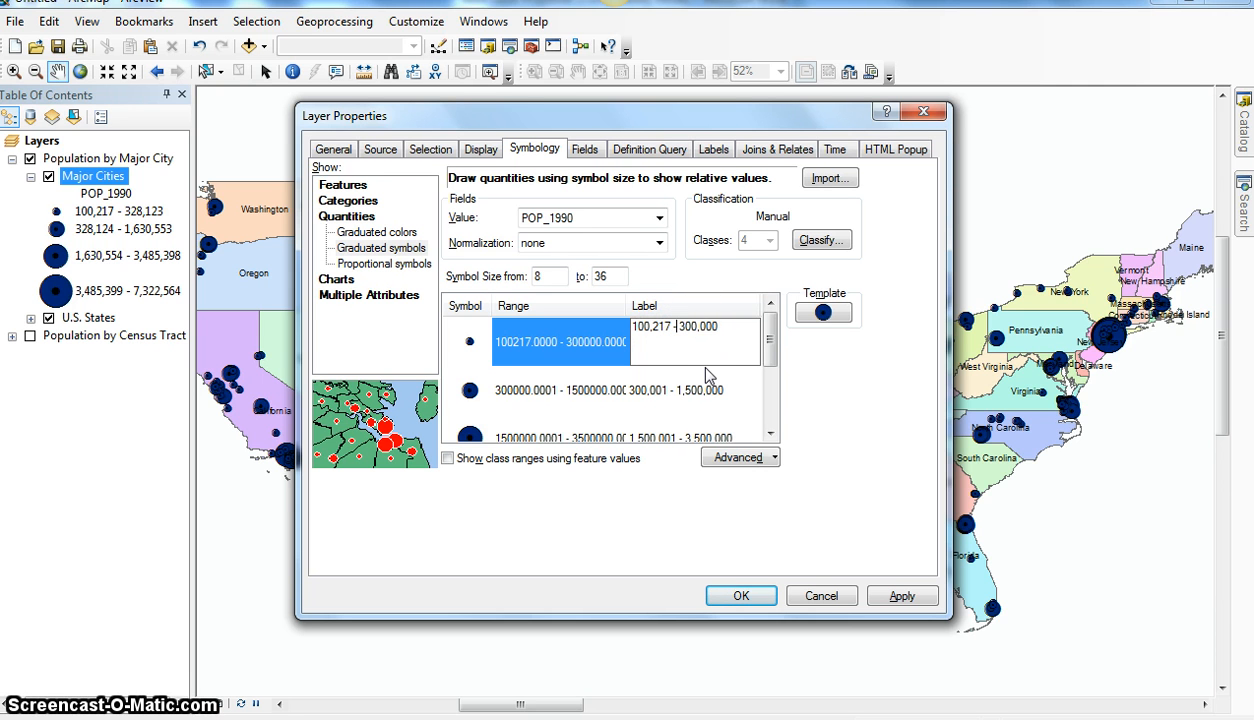
{"action": "key", "text": "BackSpace"}
{"action": "key", "text": "BackSpace"}
{"action": "key", "text": "BackSpace"}
{"action": "key", "text": "BackSpace"}
{"action": "key", "text": "BackSpace"}
{"action": "key", "text": "BackSpace"}
{"action": "key", "text": "BackSpace"}
{"action": "key", "text": "BackSpace"}
{"action": "key", "text": "BackSpace"}
{"action": "key", "text": "BackSpace"}
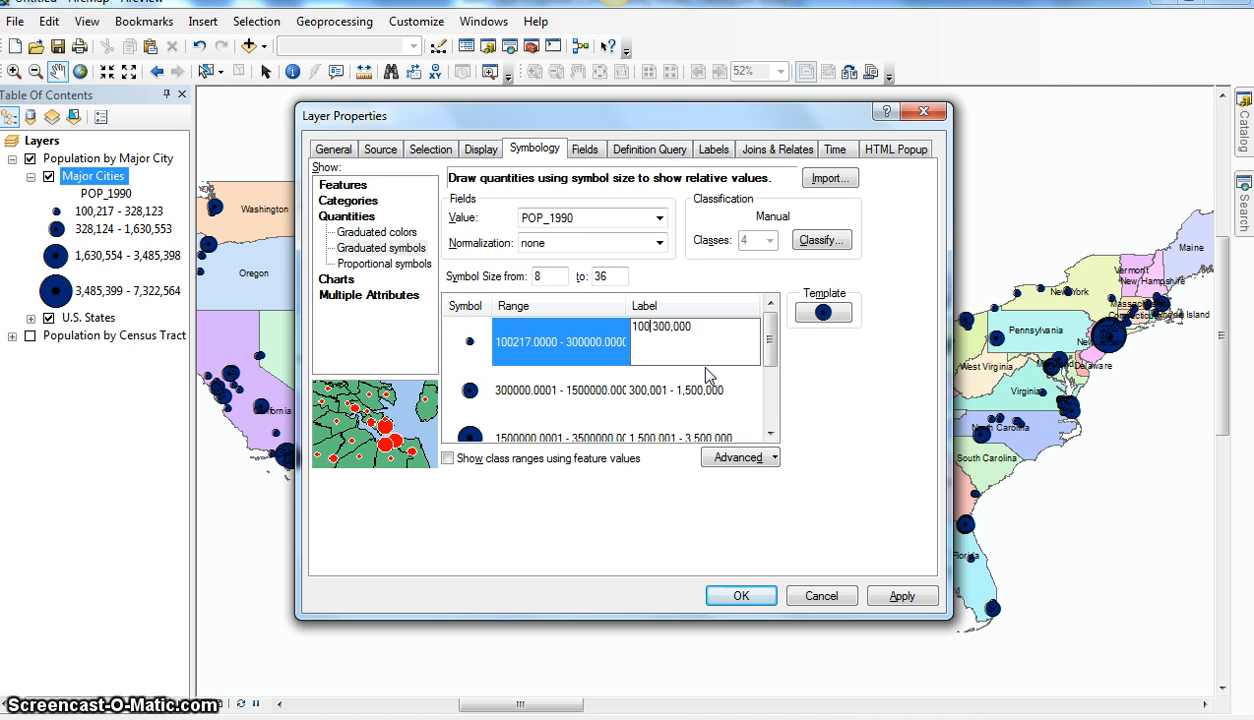
{"action": "type", "text": "less than"}
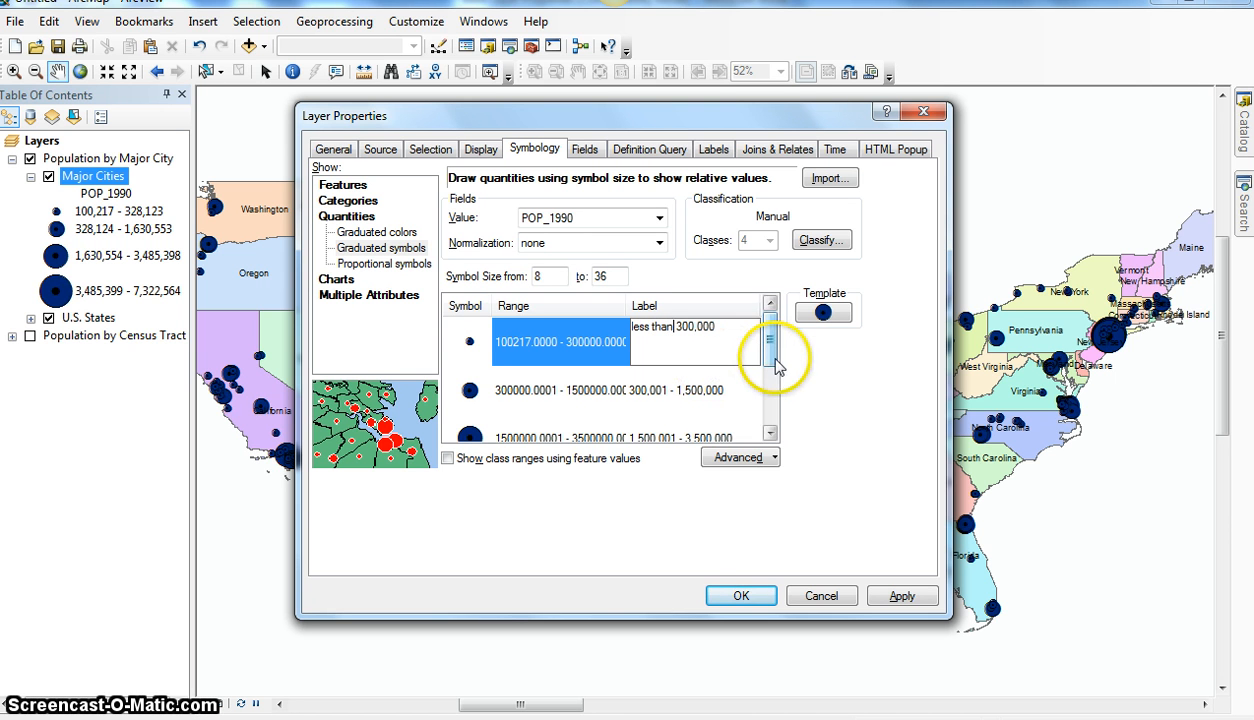
{"action": "left_click", "coordinate": [771, 364]}
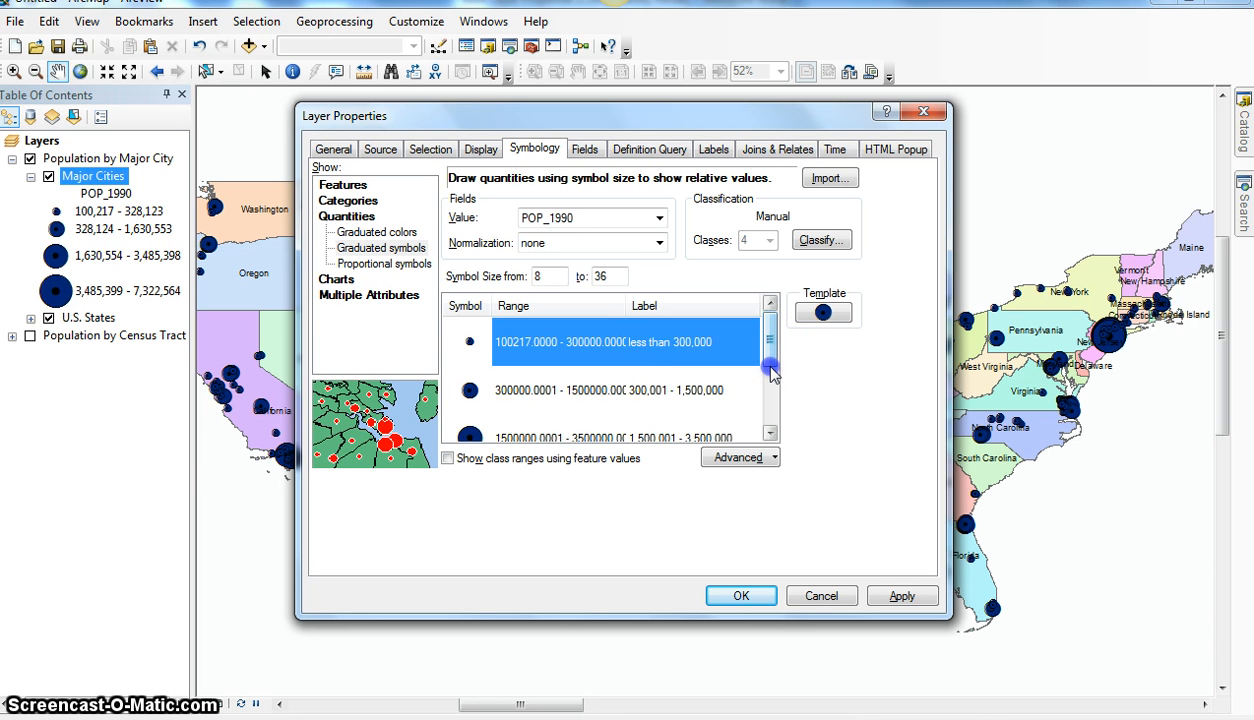
Step: Change the label of the highest population class to "3,500,001 and greater" and apply the symbology to the Major Cities layer
{"action": "left_click_drag", "start_coordinate": [771, 343], "coordinate": [771, 402]}
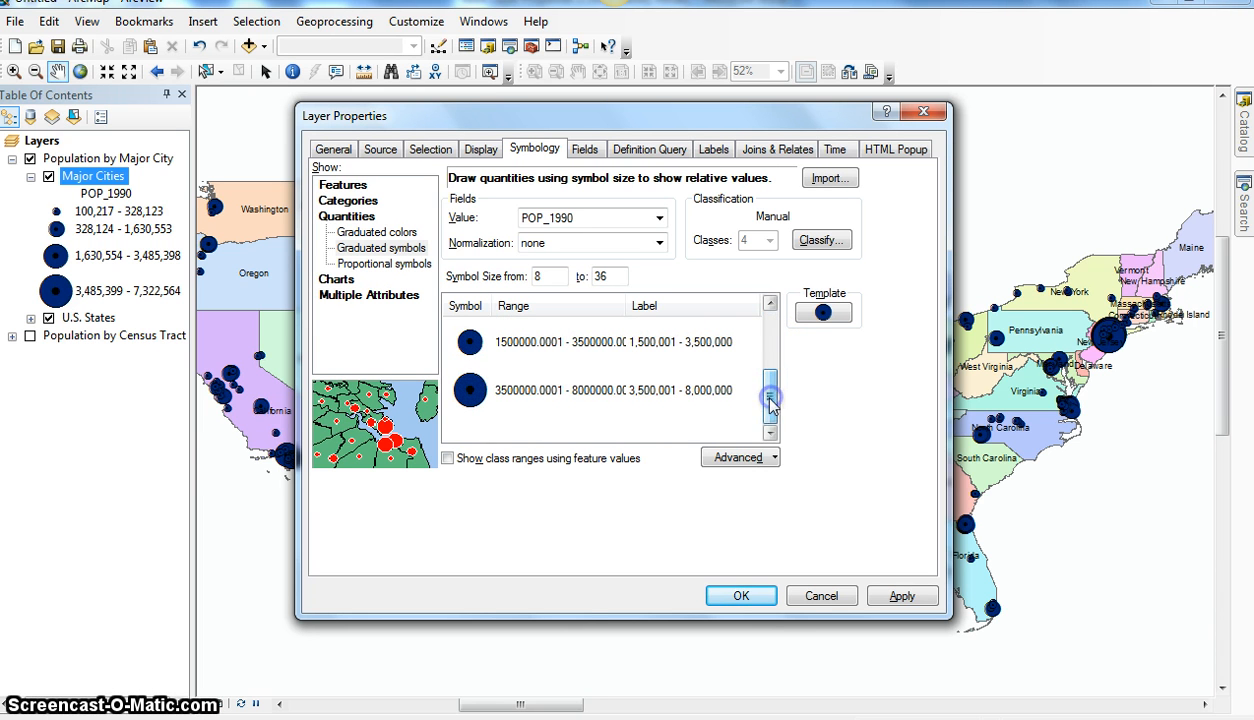
{"action": "left_click", "coordinate": [722, 388]}
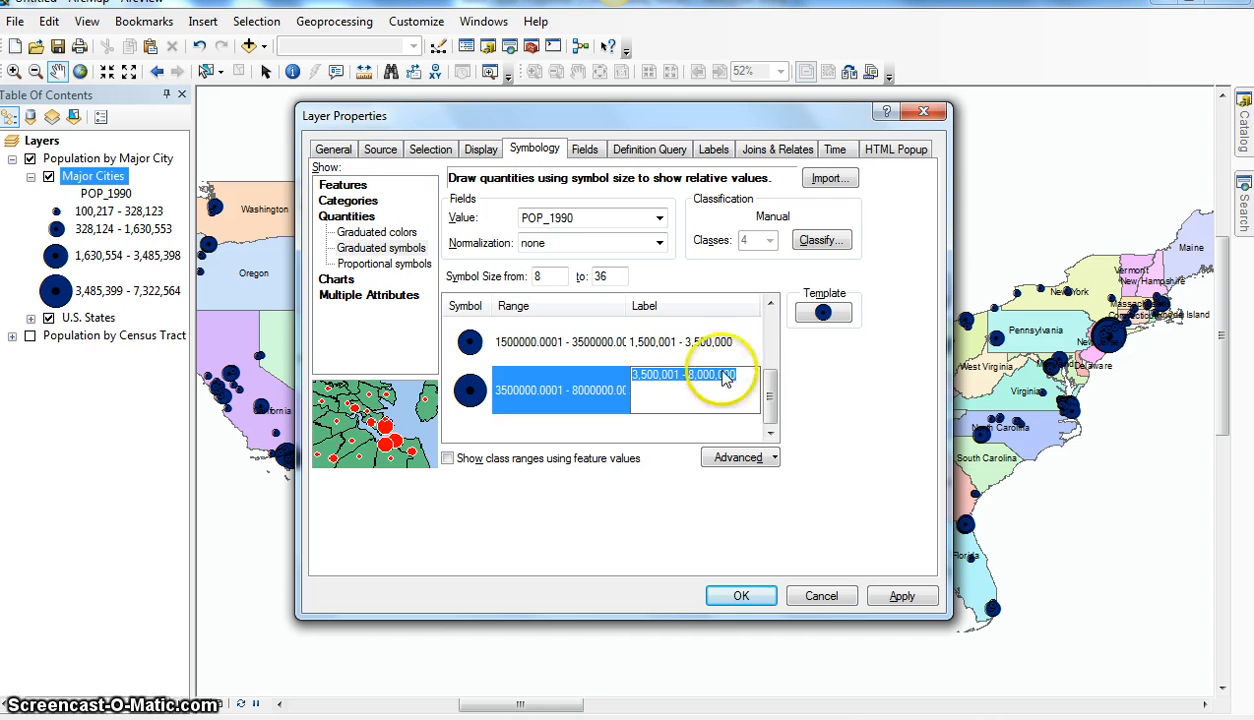
{"action": "left_click", "coordinate": [746, 377]}
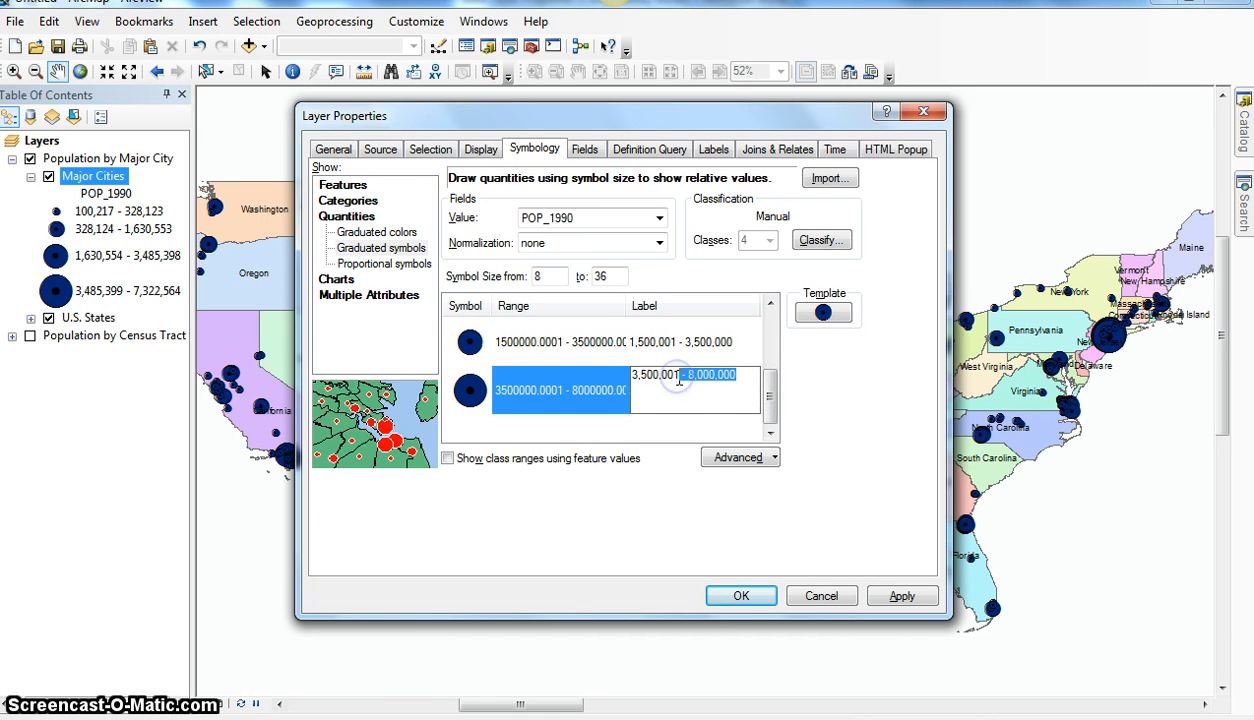
{"action": "key", "text": "BackSpace"}
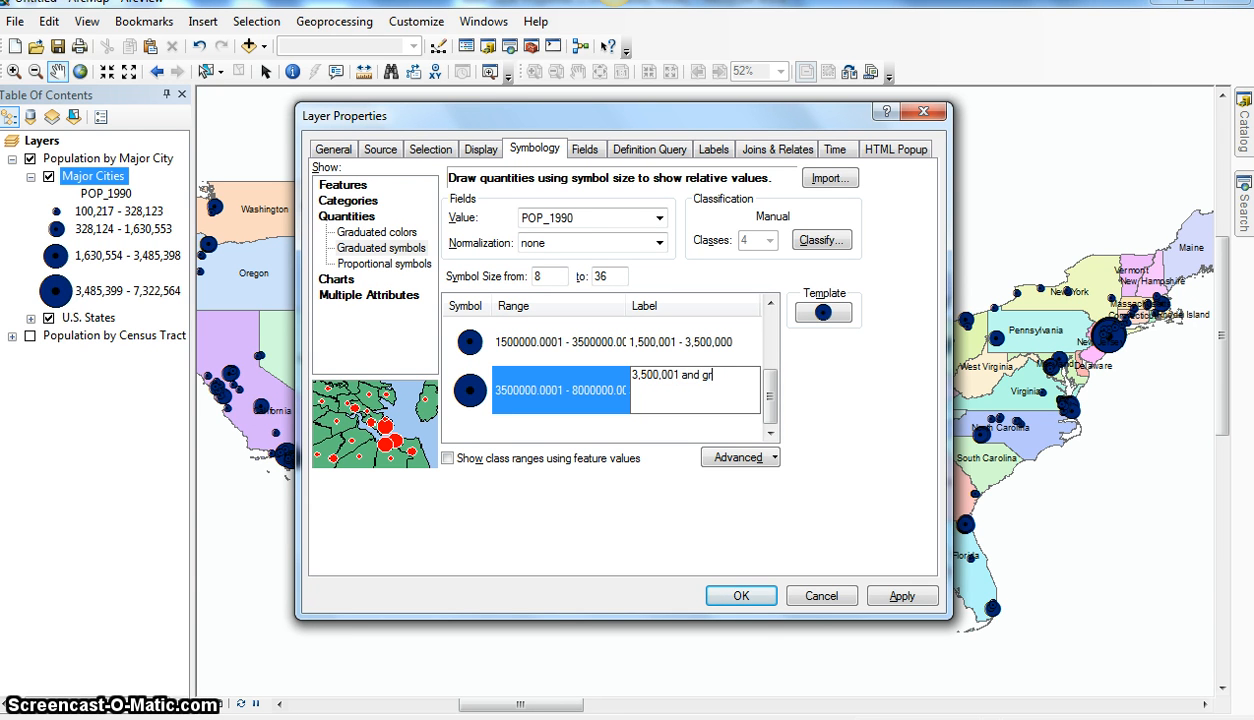
{"action": "type", "text": "er"}
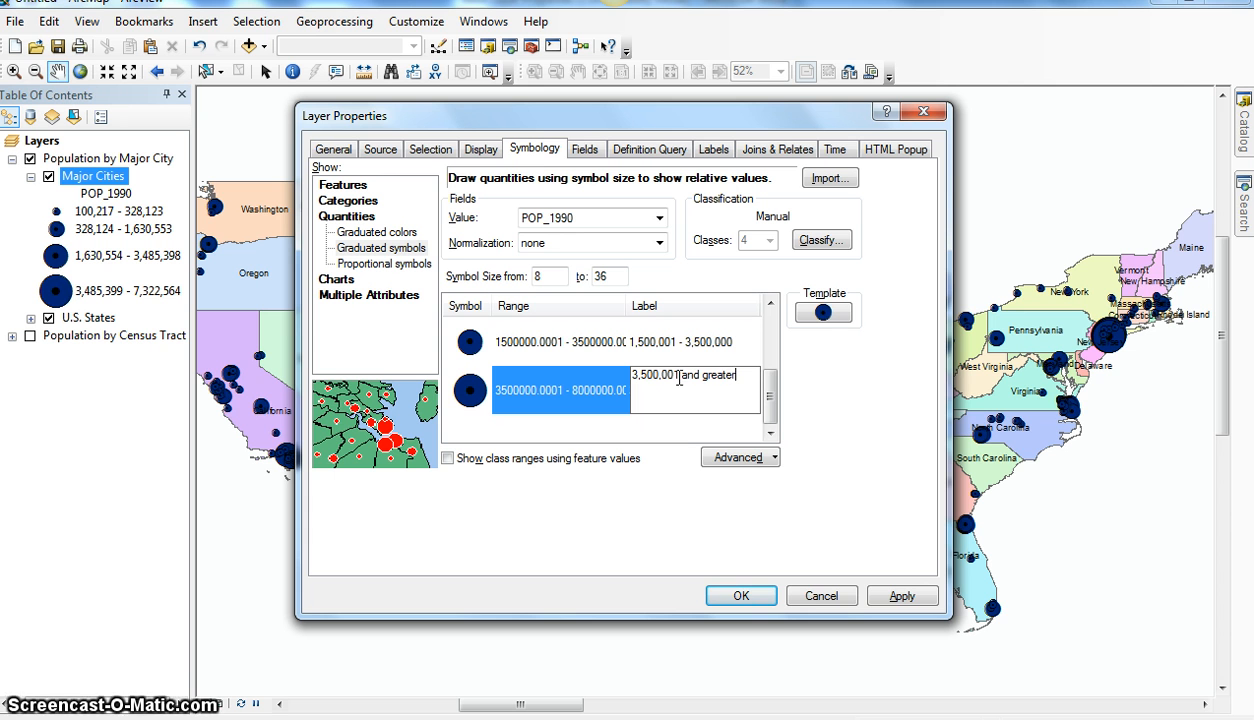
{"action": "left_click", "coordinate": [887, 604]}
{"action": "left_click", "coordinate": [745, 595]}
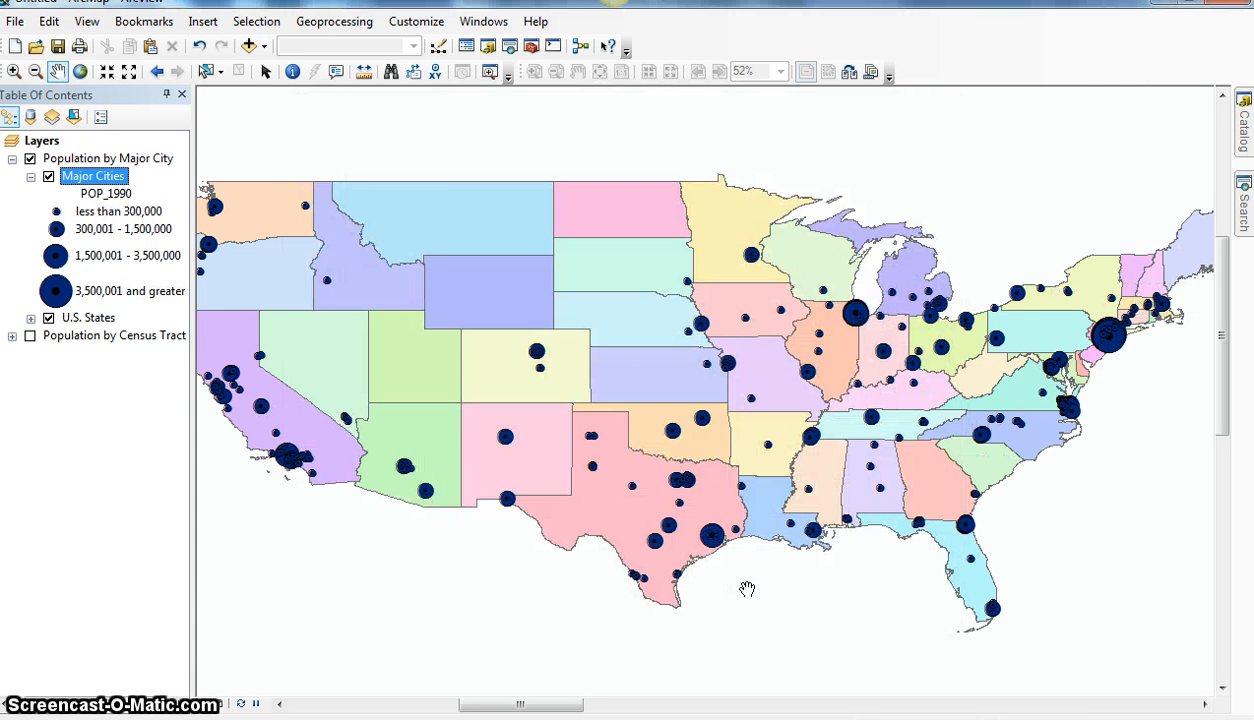
Step: Rename the POP_1990 legend heading under Major Cities as "Population 1990"
{"action": "left_click", "coordinate": [155, 242]}
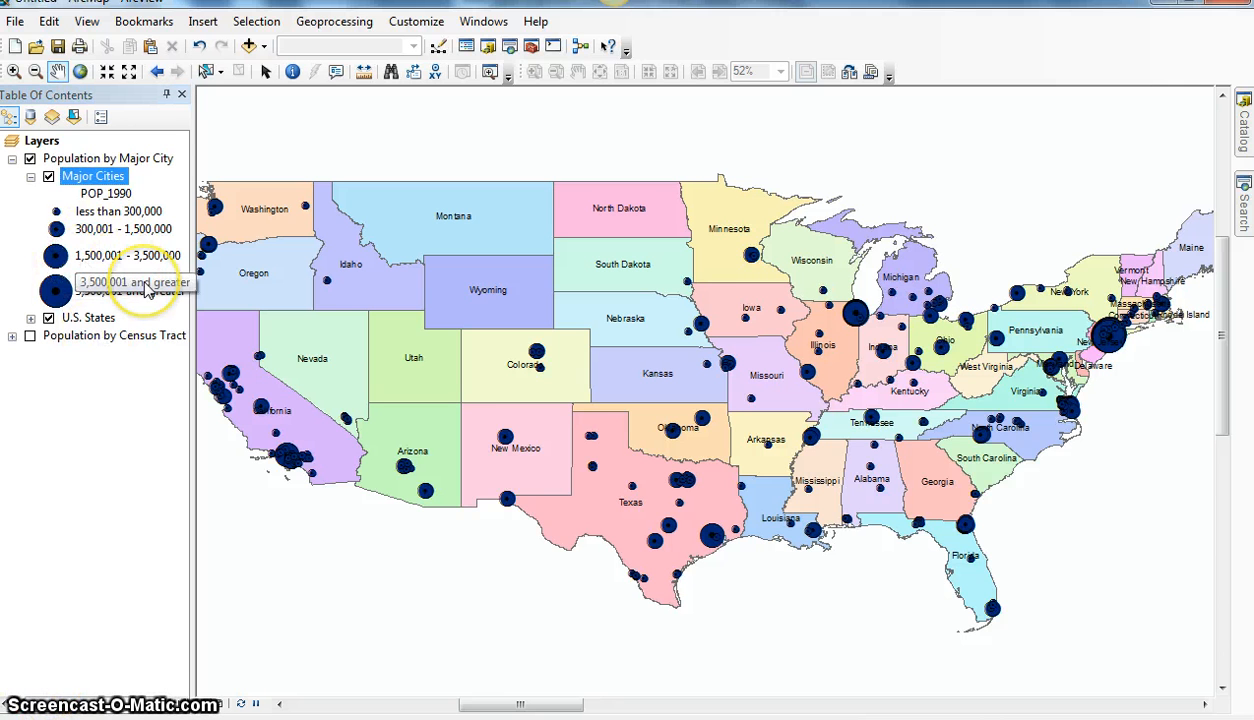
{"action": "left_click", "coordinate": [146, 218]}
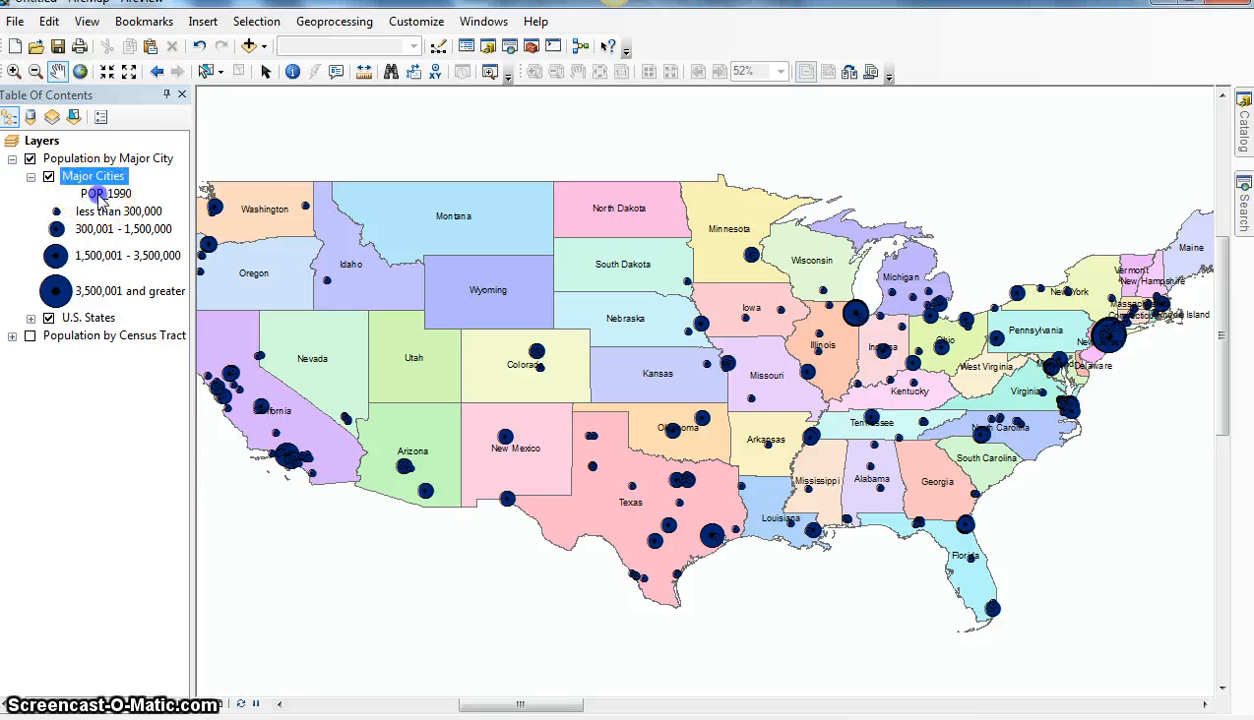
{"action": "left_click", "coordinate": [100, 195]}
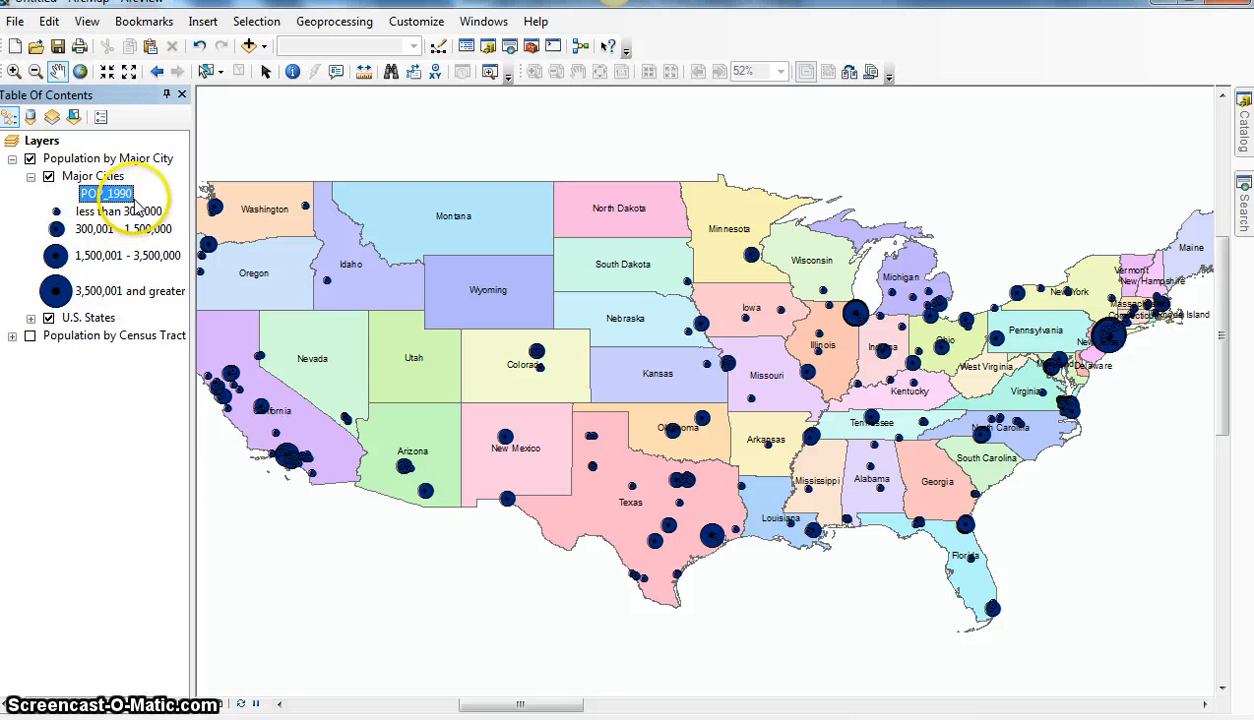
{"action": "left_click", "coordinate": [105, 195]}
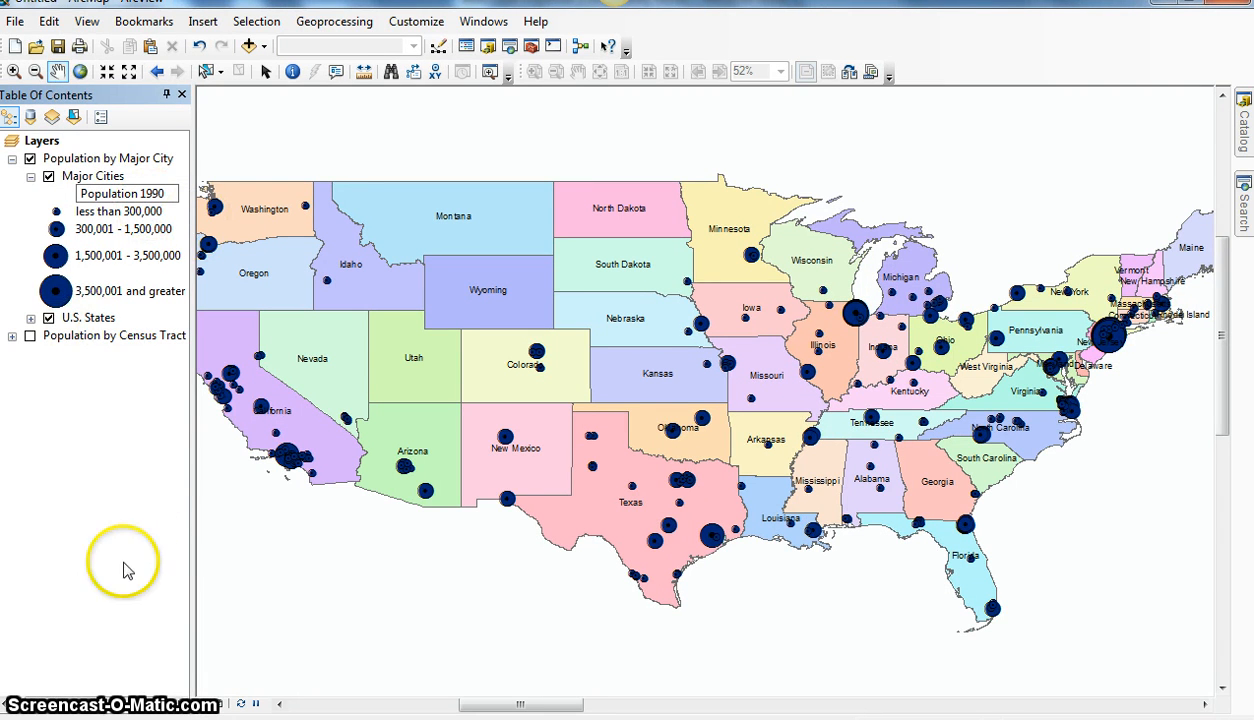
{"action": "key", "text": "Return"}
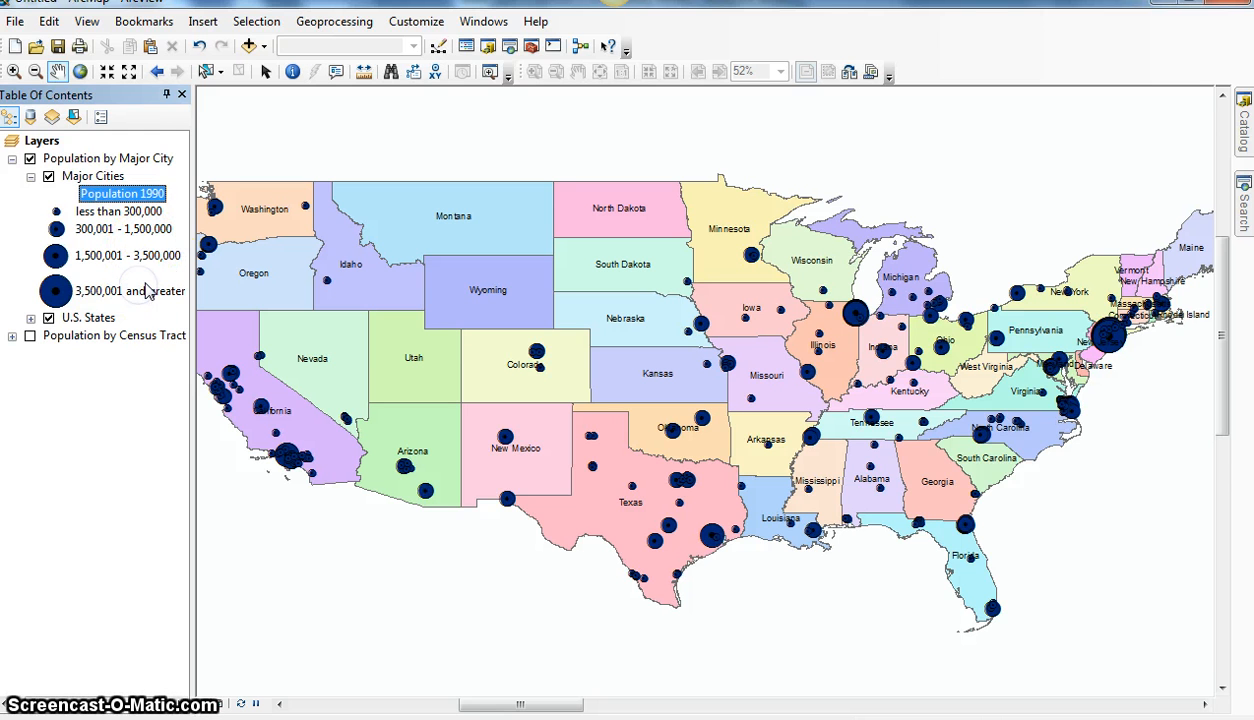